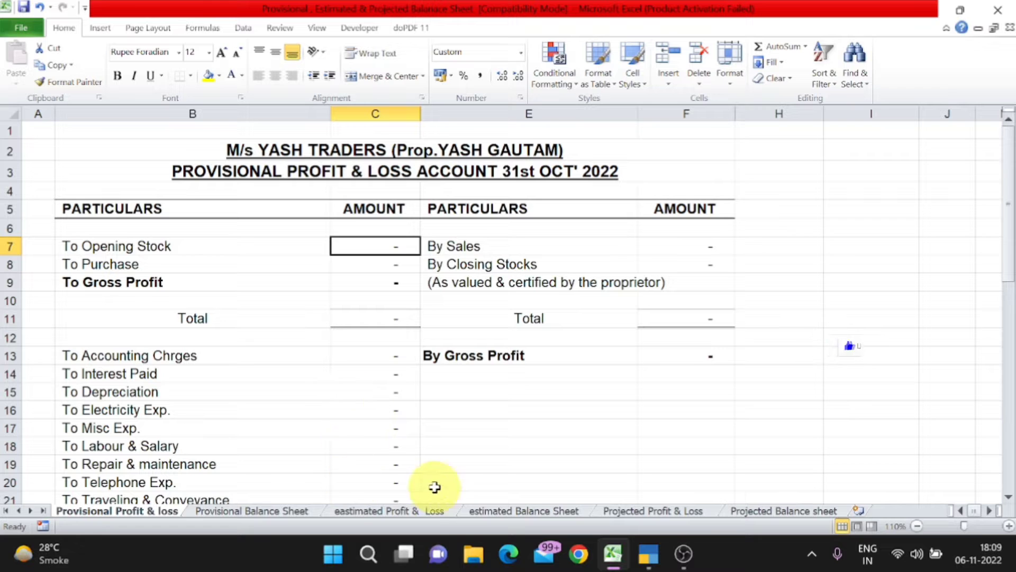
# - Review the estimated profit and loss, projected profit and loss, and projected balance sheet worksheets
pyautogui.click(401, 513)
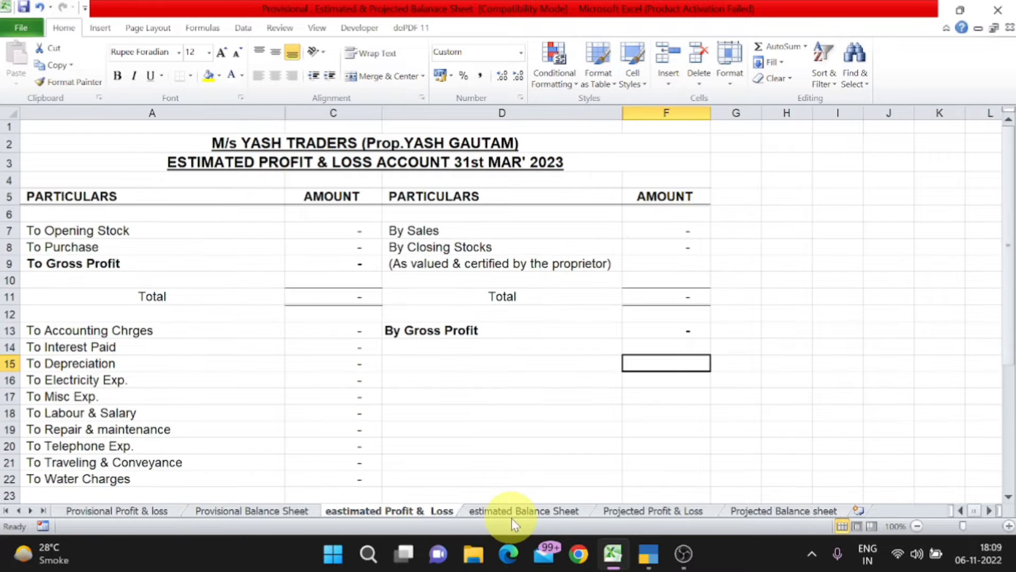
pyautogui.click(655, 513)
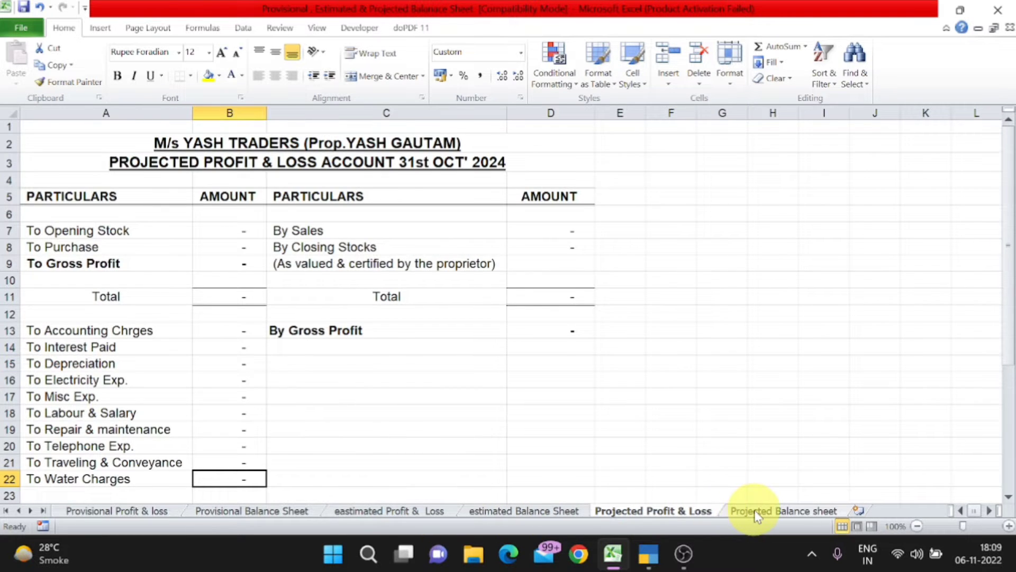
pyautogui.click(756, 512)
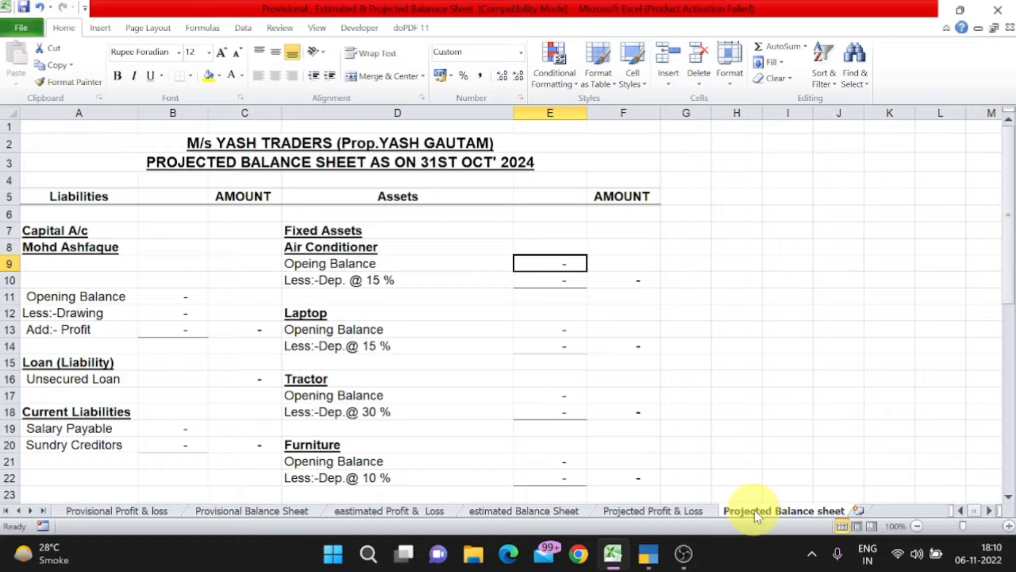
# - Switch to TallyPrime and compare its Profit & Loss A/c with the projected balance sheet in Excel
pyautogui.hotkey('alt', 'Tab')
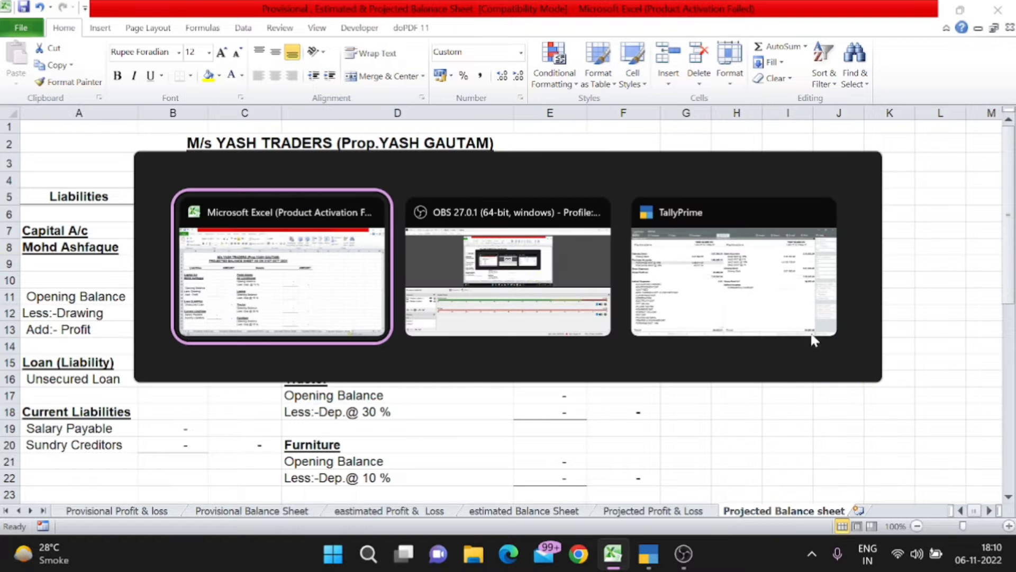
pyautogui.click(815, 339)
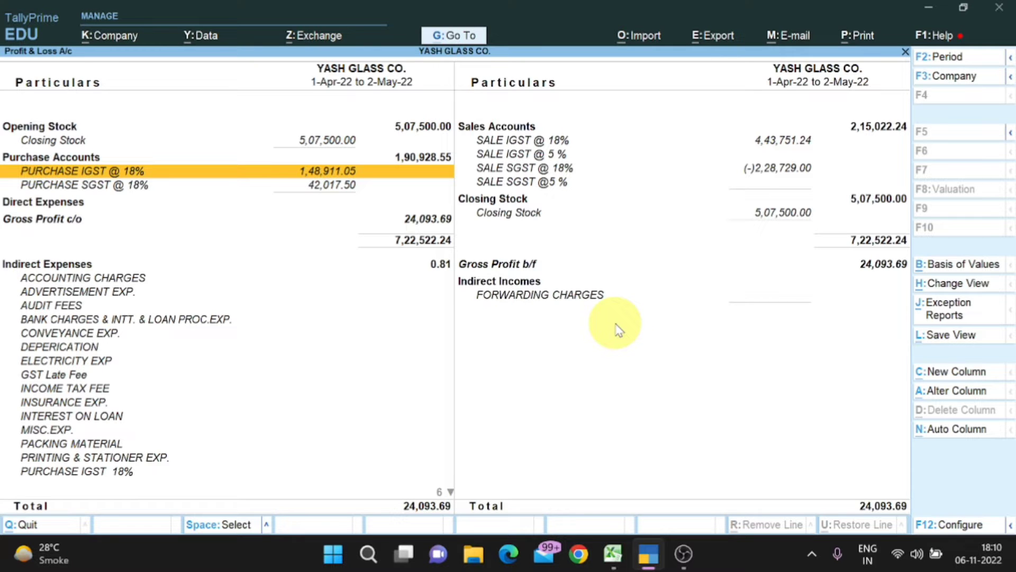
pyautogui.hotkey('alt', 'Tab')
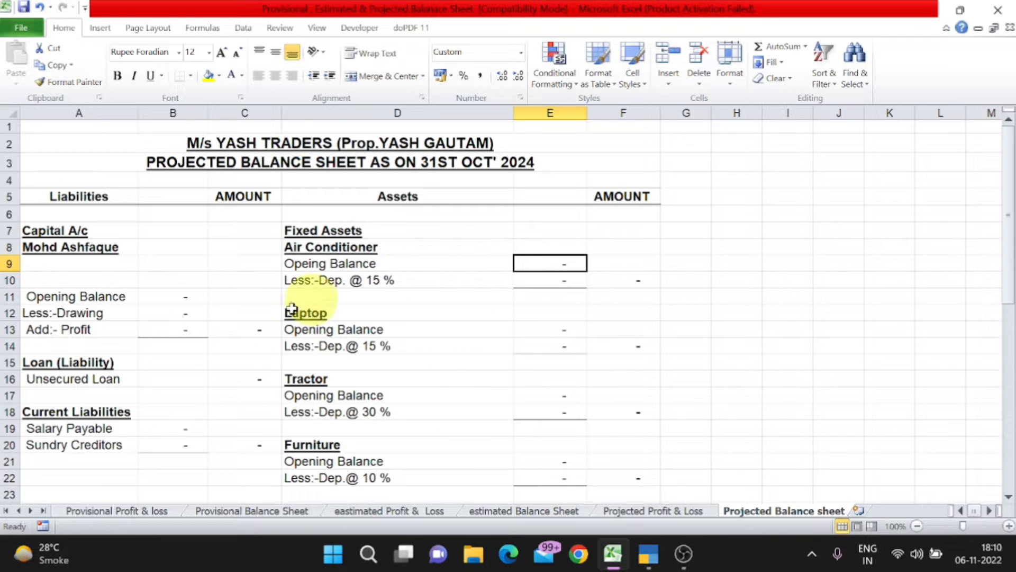
pyautogui.hotkey('alt', 'Tab')
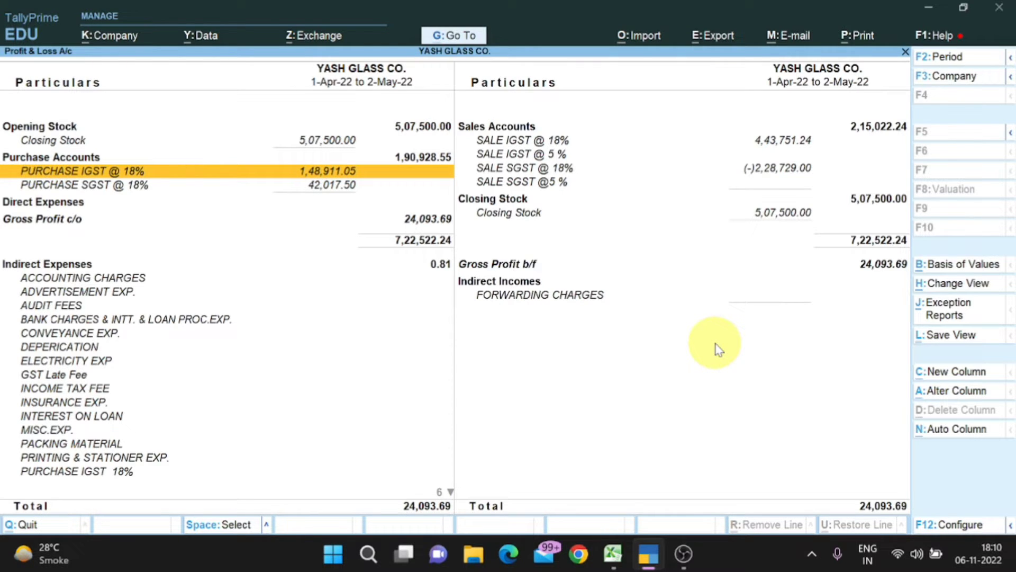
pyautogui.hotkey('alt', 'Tab')
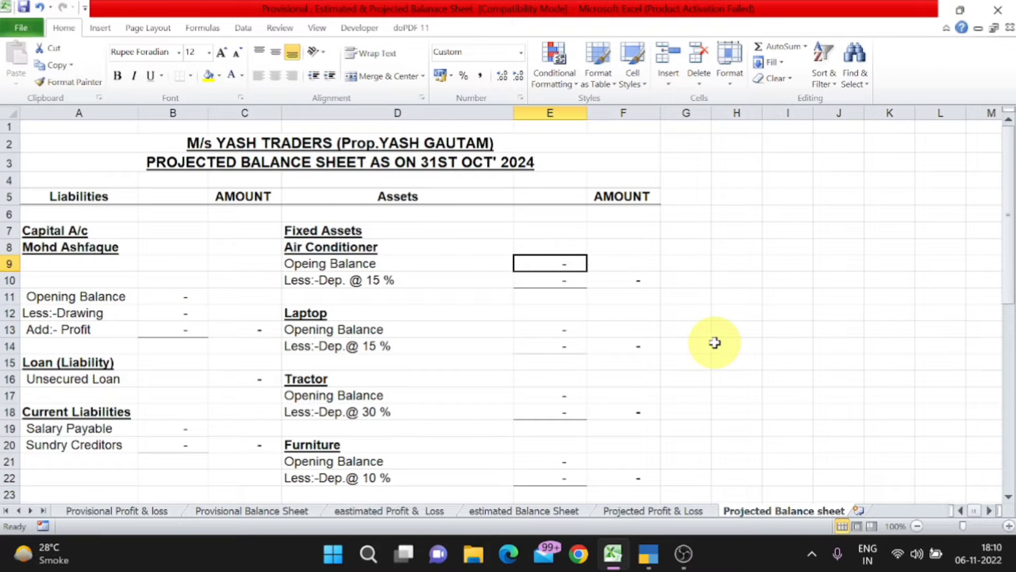
# - Compare the Provisional Profit & loss sheet with TallyPrime's Profit & Loss A/c, examining its expense, closing stock and IGST 18% sales entries
pyautogui.click(92, 509)
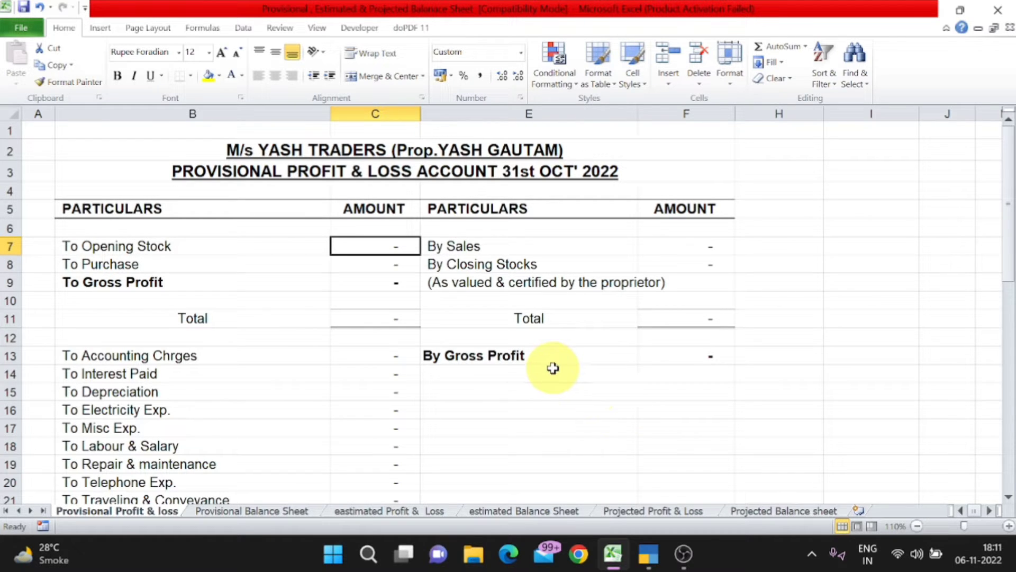
pyautogui.hotkey('alt', 'Tab')
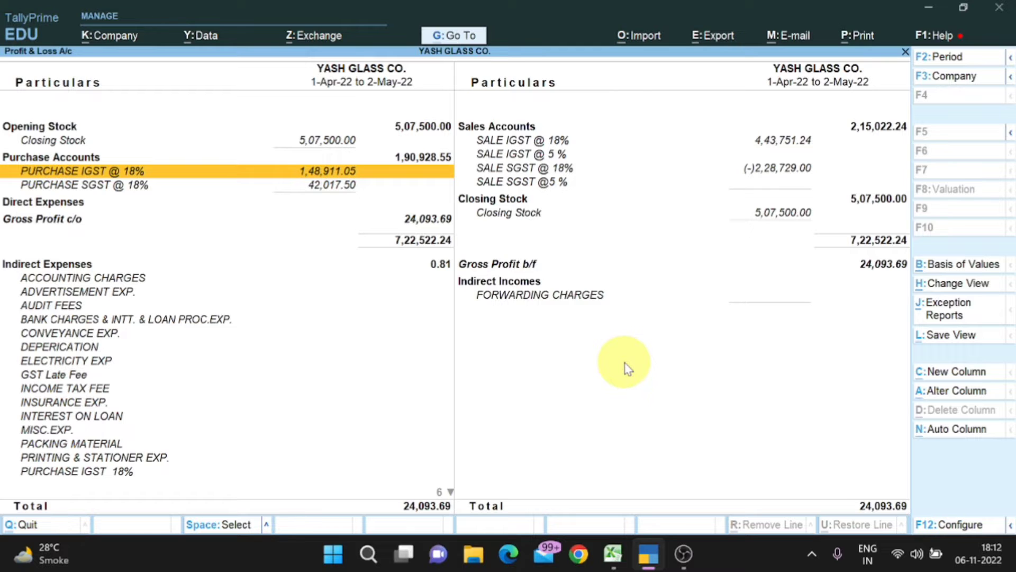
pyautogui.hotkey('alt', 'Tab')
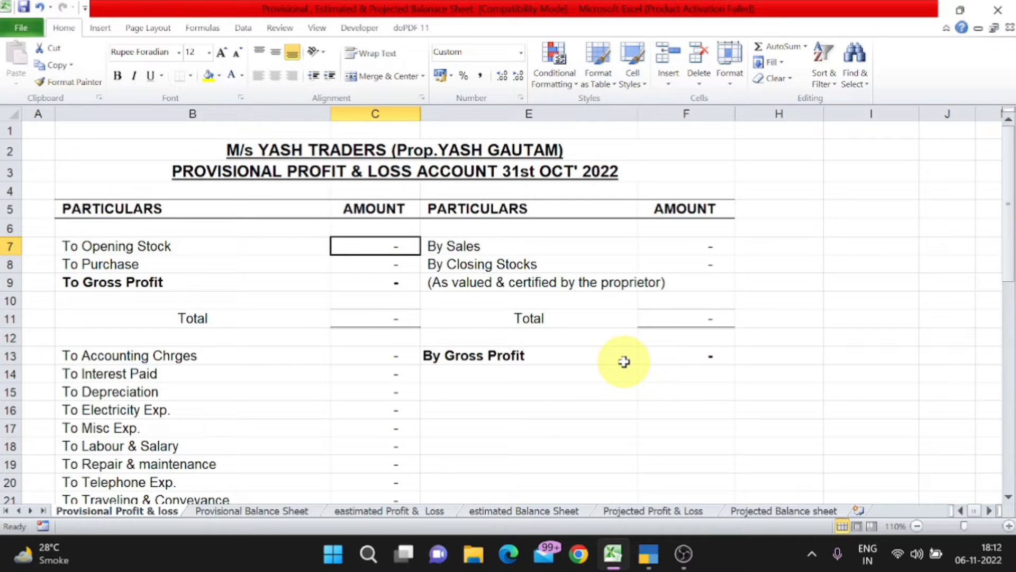
pyautogui.hotkey('alt', 'Tab')
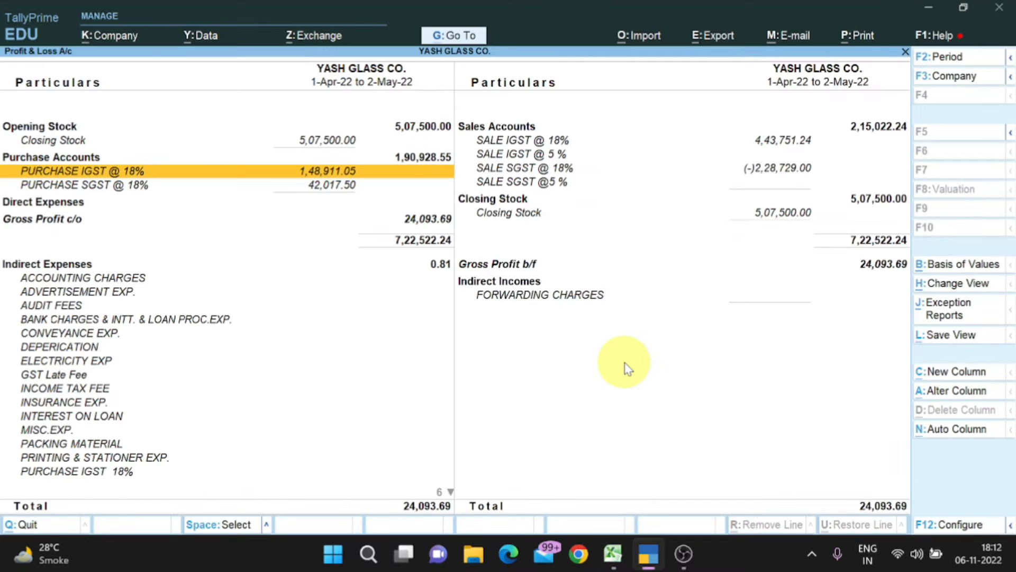
pyautogui.press('pagedown')
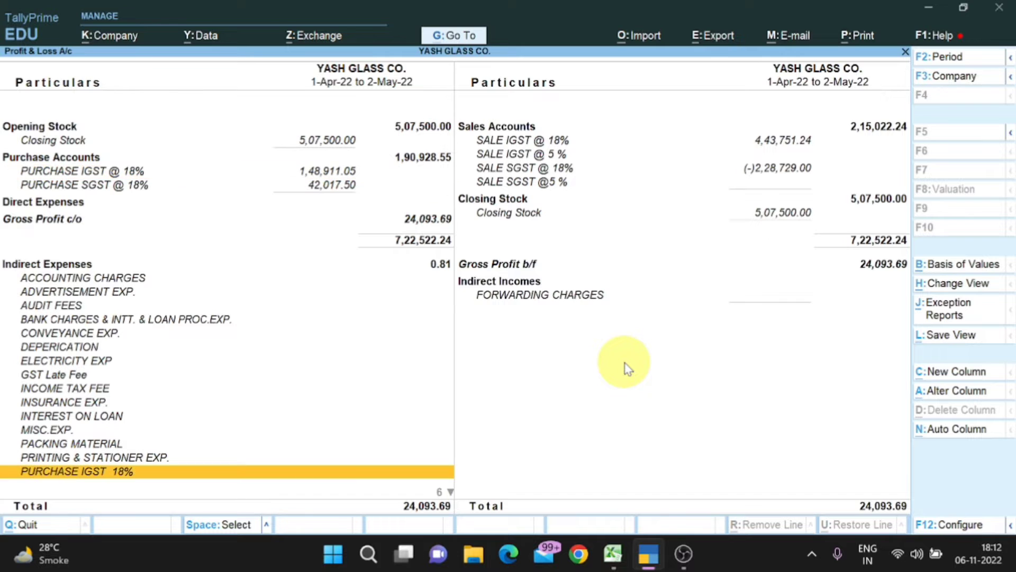
pyautogui.press('Right')
pyautogui.press('Up')
pyautogui.press('Up')
pyautogui.press('Up')
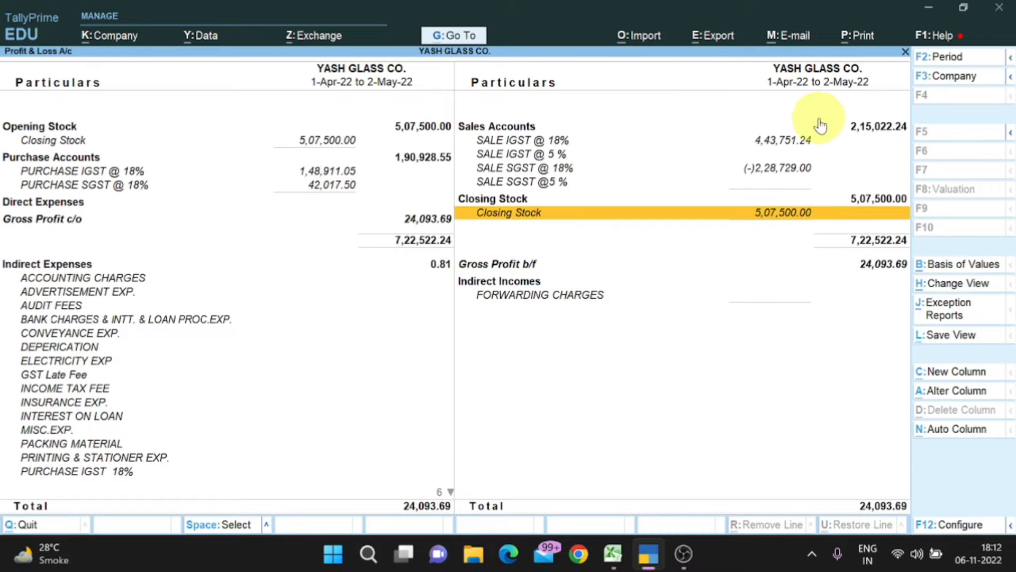
pyautogui.click(749, 140)
pyautogui.hotkey('alt', 'Tab')
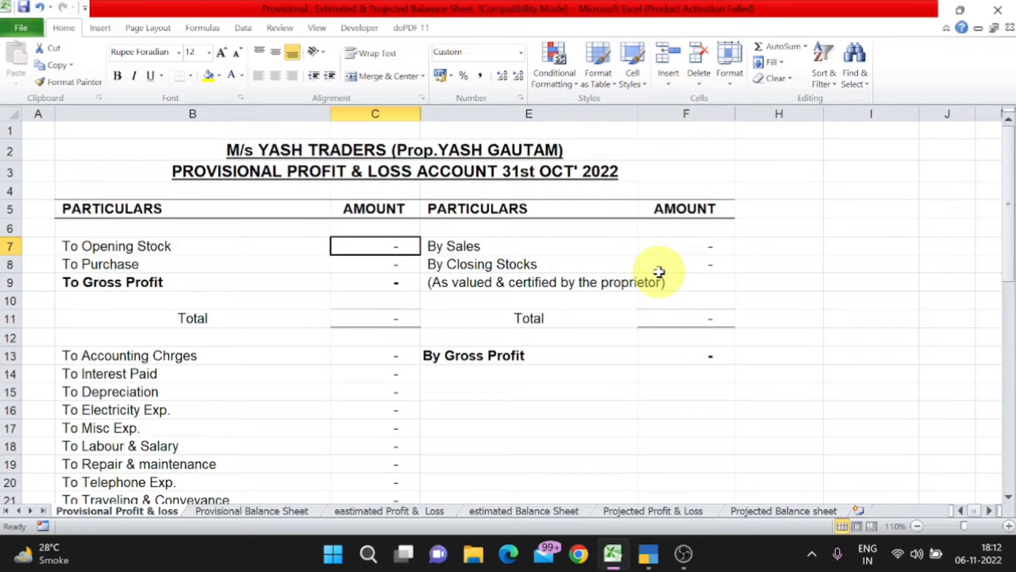
# - Check the sales cell, firm name and date headings of the provisional profit and loss account, and view the provisional balance sheet
pyautogui.click(661, 248)
pyautogui.click(297, 154)
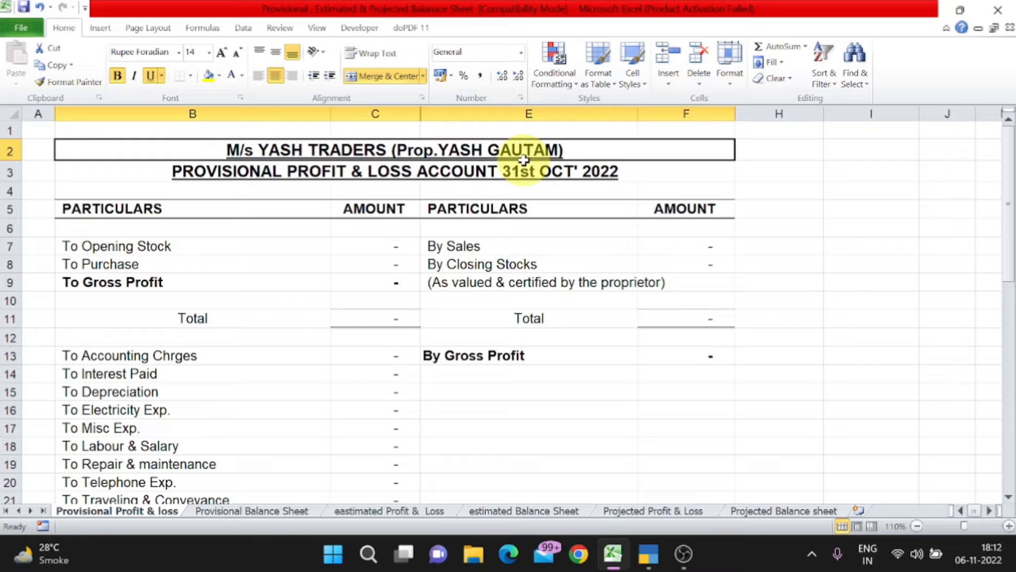
pyautogui.click(278, 173)
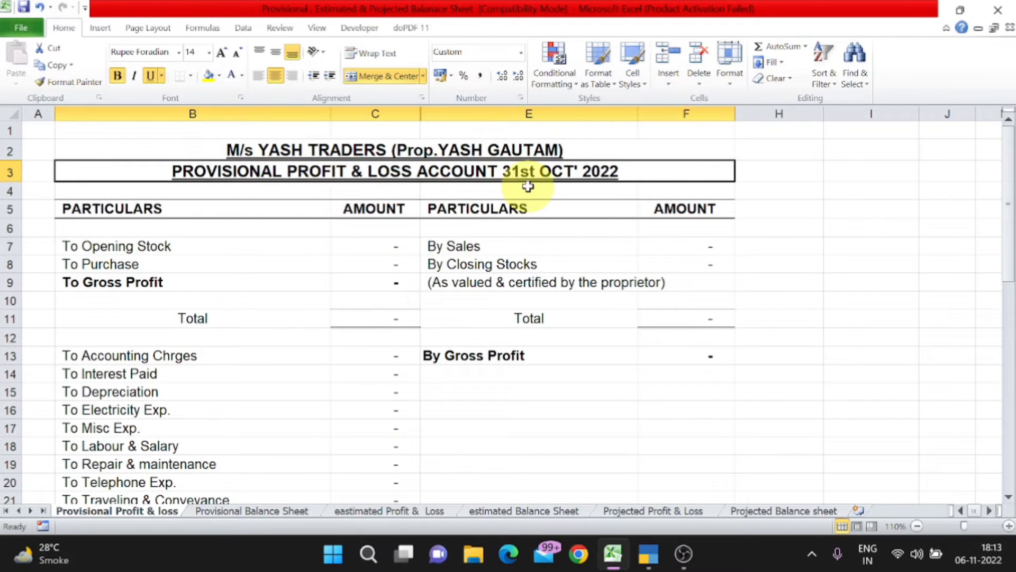
pyautogui.click(288, 510)
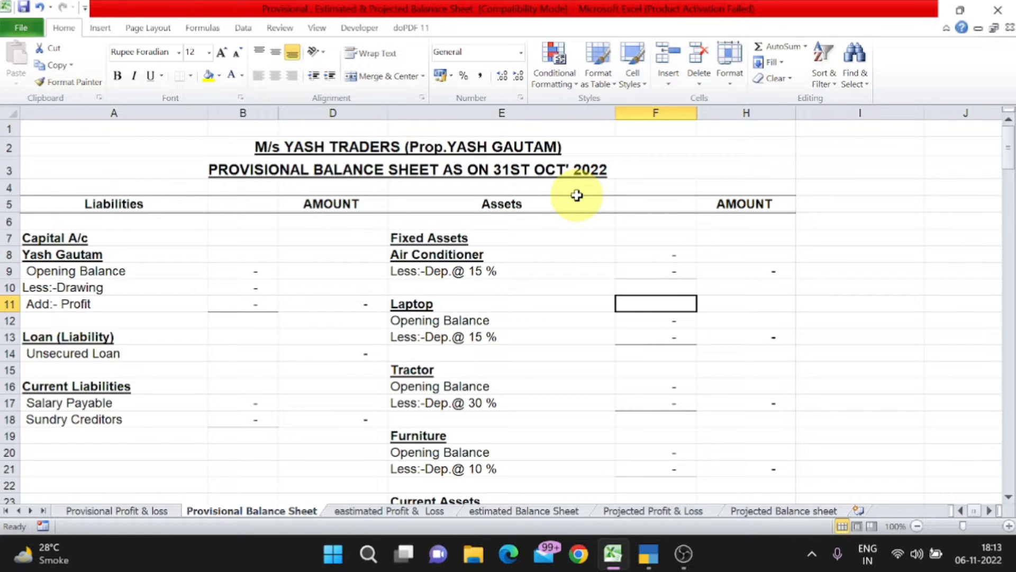
# - On the Provisional Profit & loss sheet, enter 1215414 as opening stock and 2514980 as purchase
pyautogui.click(116, 511)
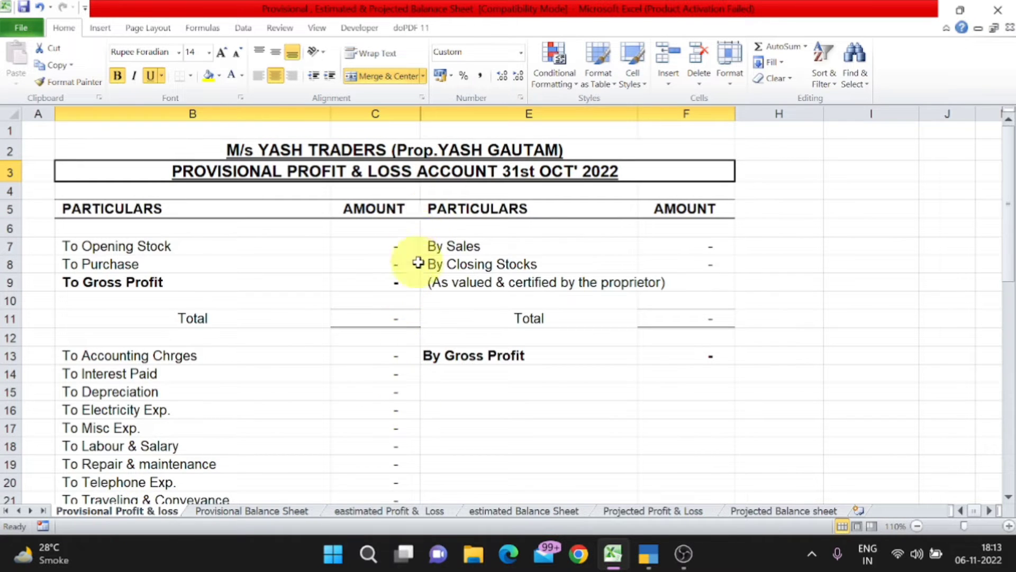
pyautogui.click(406, 243)
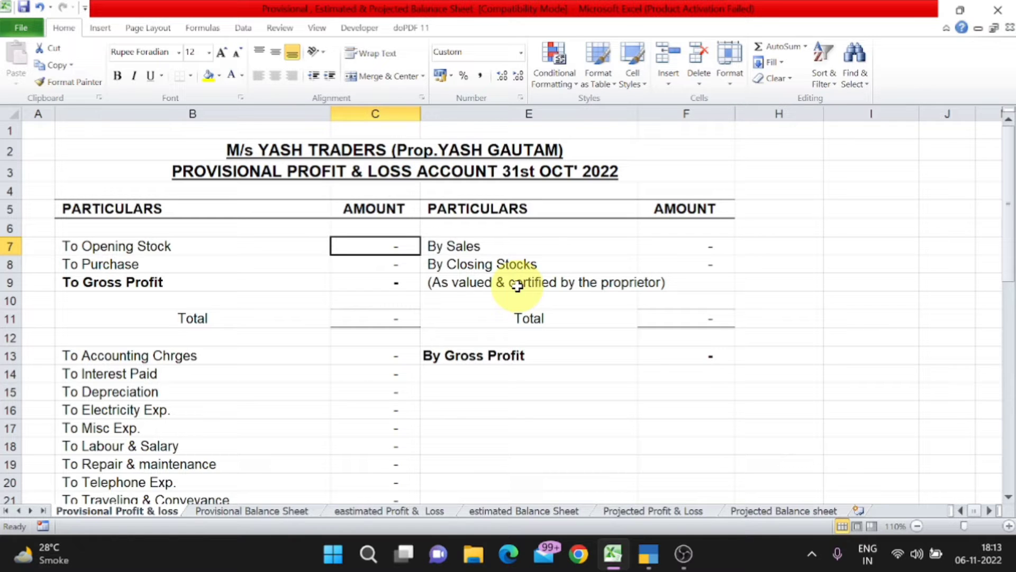
pyautogui.write('1215')
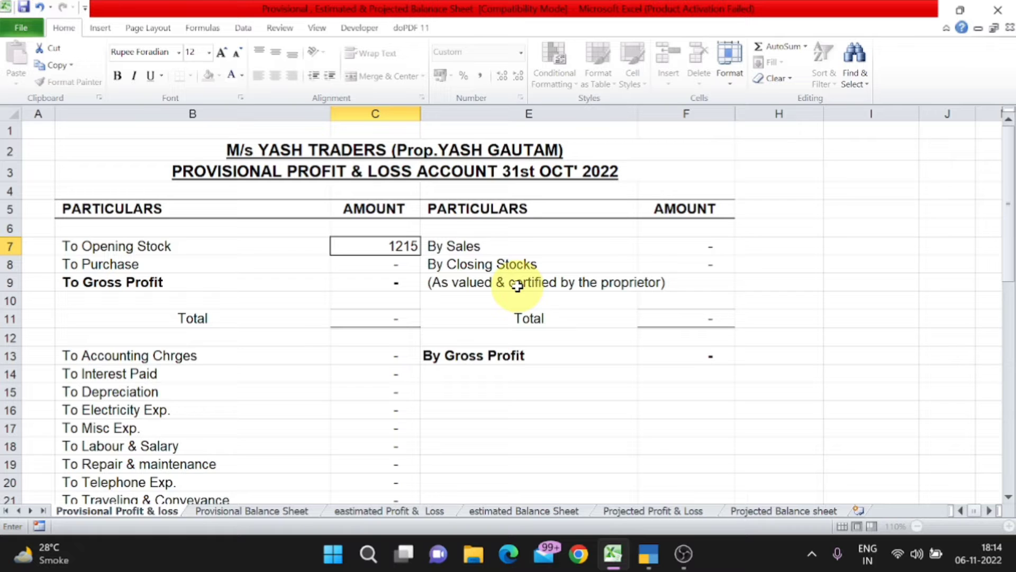
pyautogui.write('414')
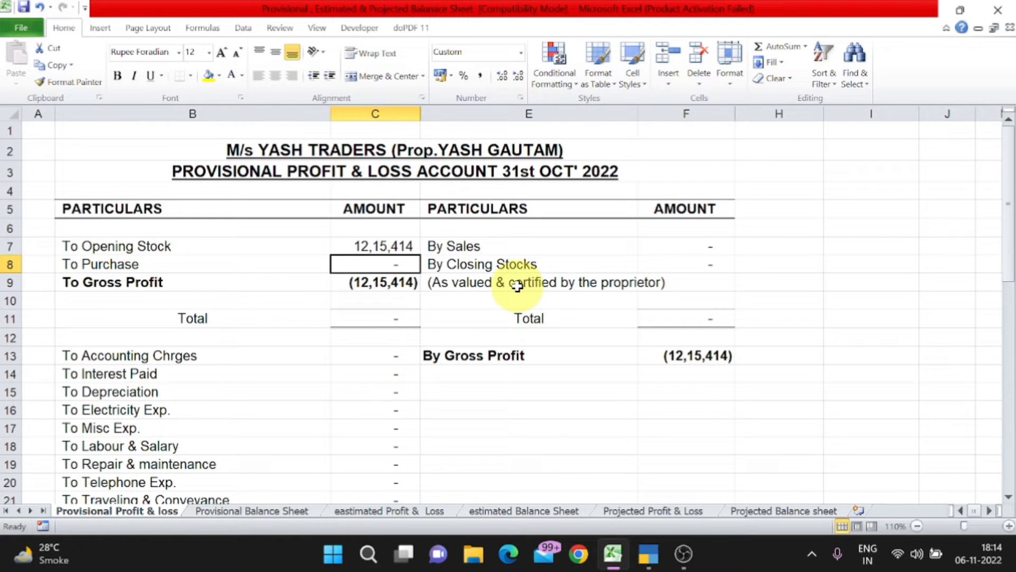
pyautogui.write('2514980')
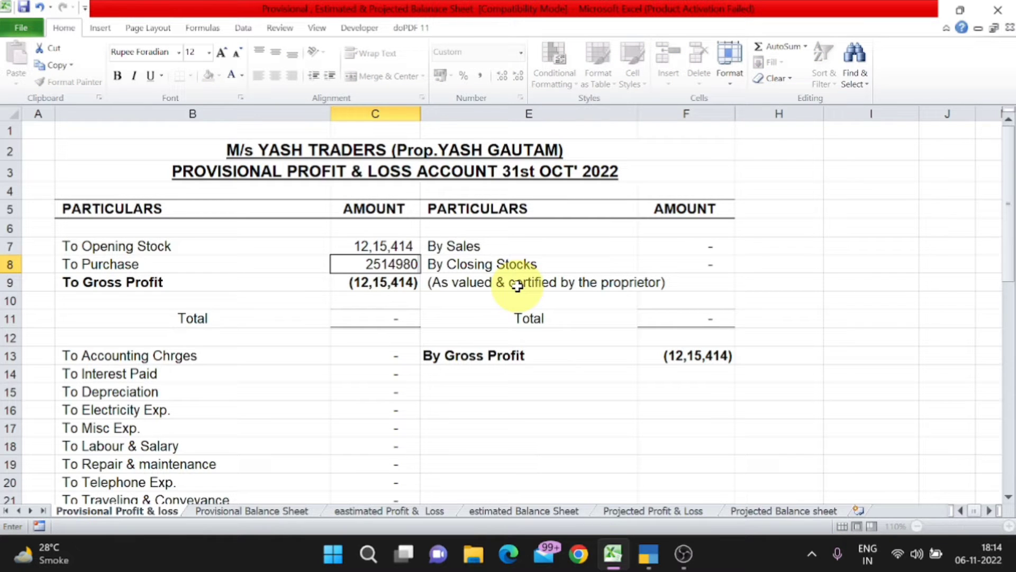
pyautogui.hotkey('ctrl', 'Return')
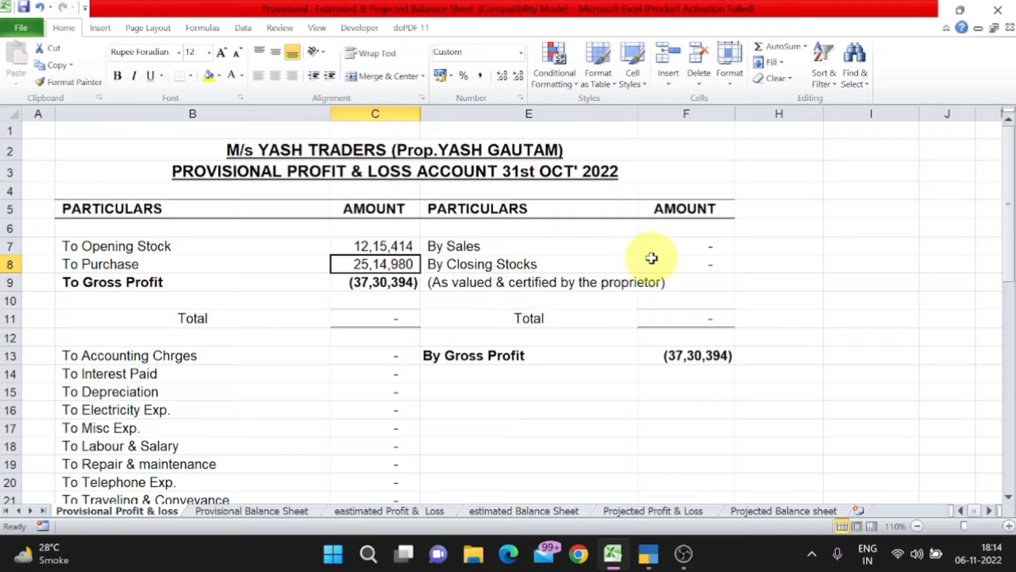
# - Enter 3514571 as sales and 1540000 as closing stocks, and check the gross profit amount
pyautogui.click(677, 247)
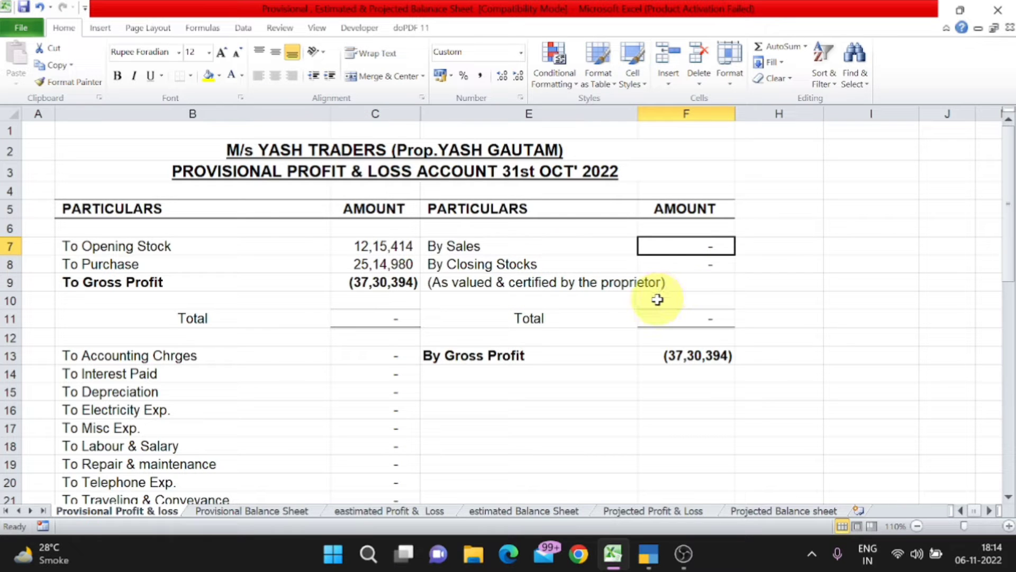
pyautogui.write('3514571')
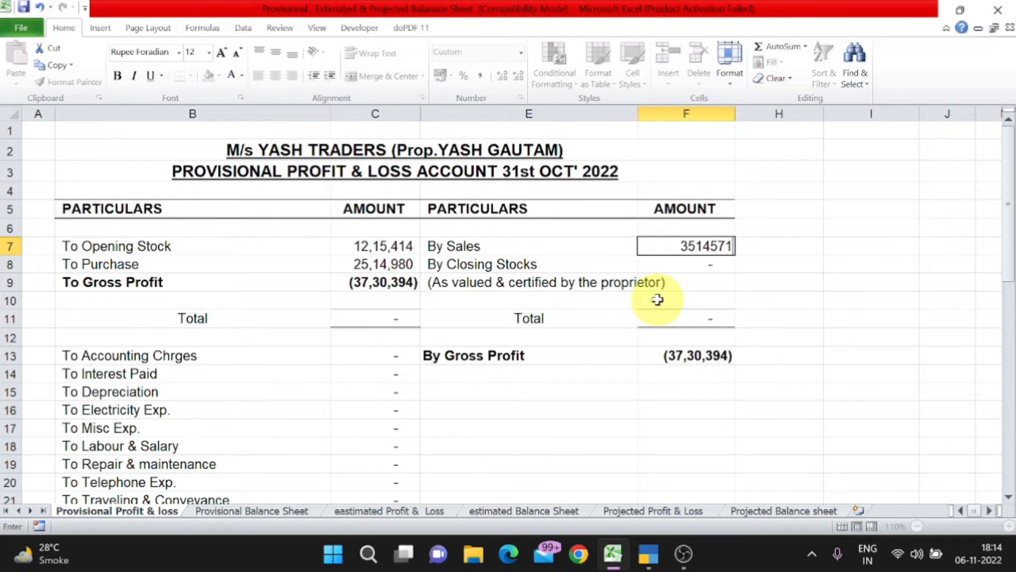
pyautogui.press('Return')
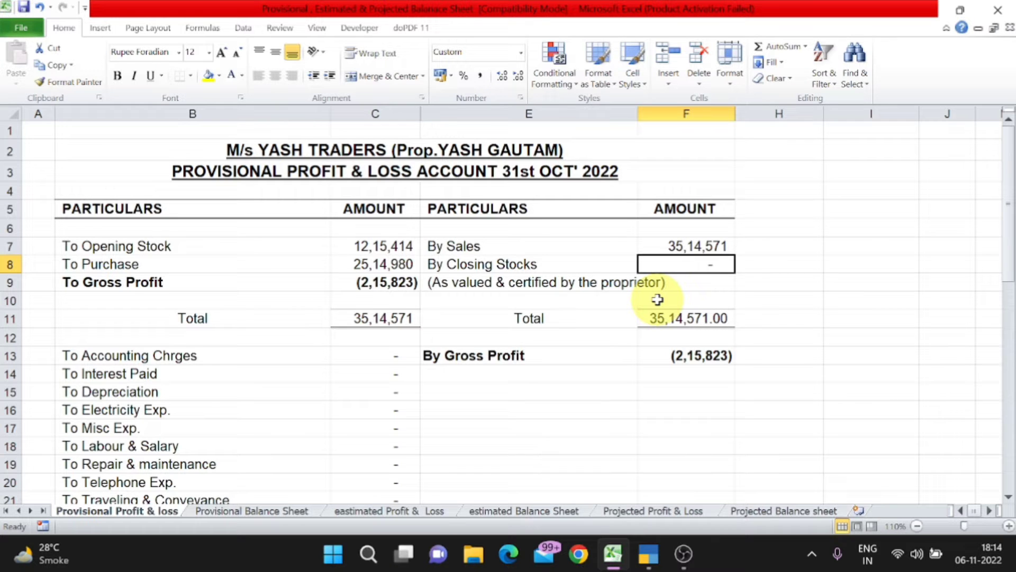
pyautogui.write('1540000')
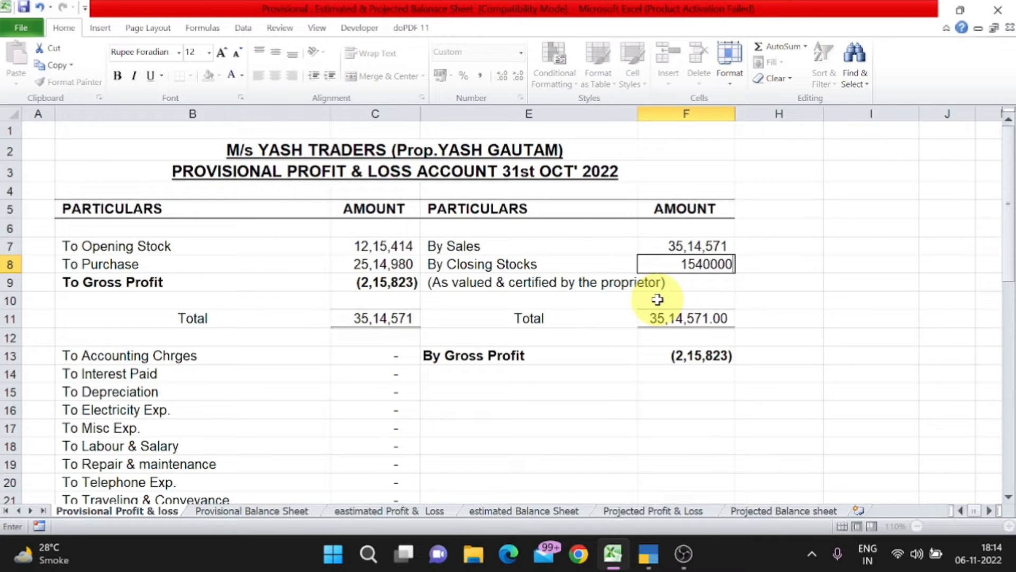
pyautogui.press('Return')
pyautogui.click(384, 283)
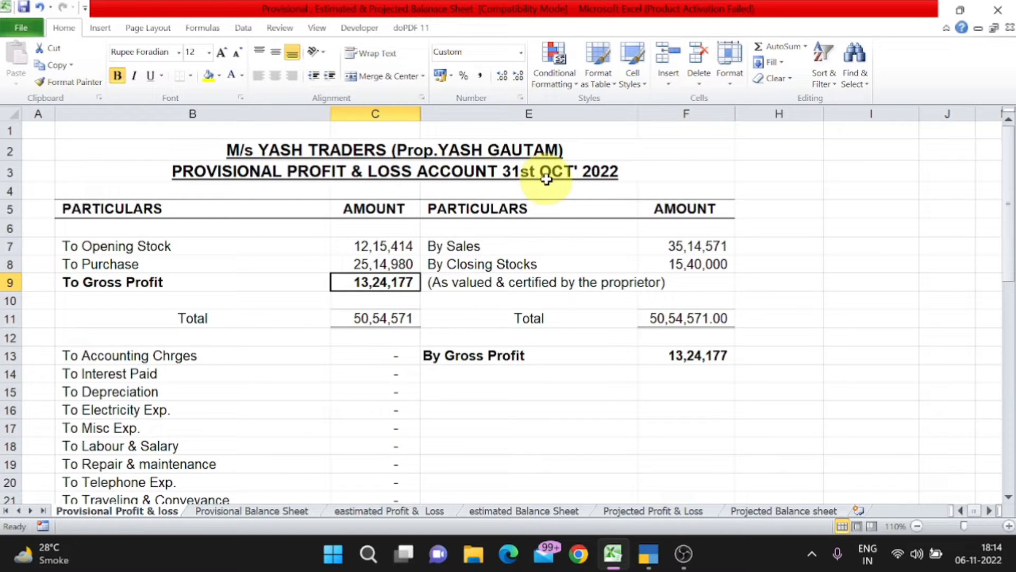
# - Enter 24000 for accounting charges and 551 for interest paid, leaving depreciation blank and moving on to electricity expenses
pyautogui.scroll(-2, 545, 178)
pyautogui.click(404, 241)
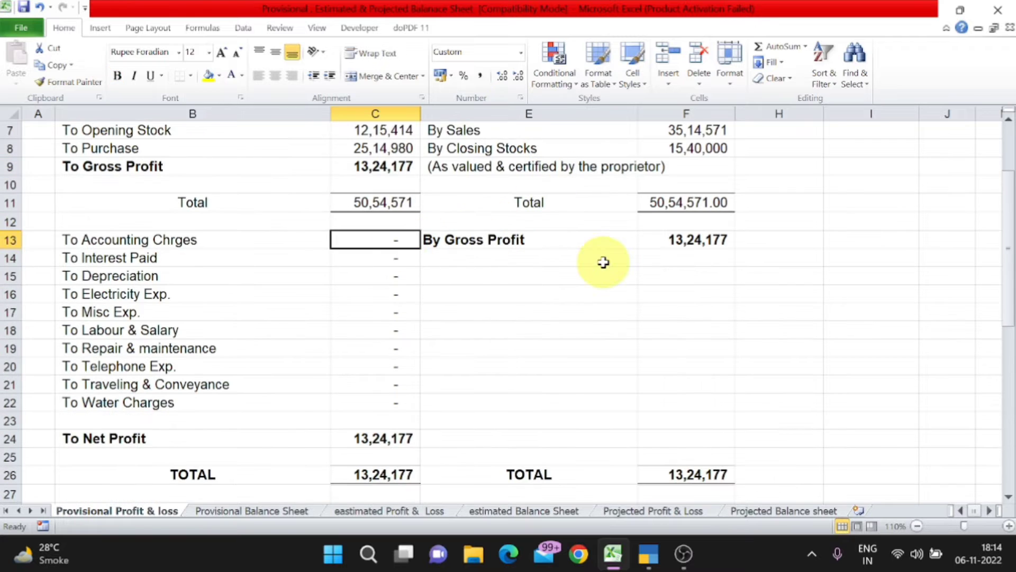
pyautogui.write('24000')
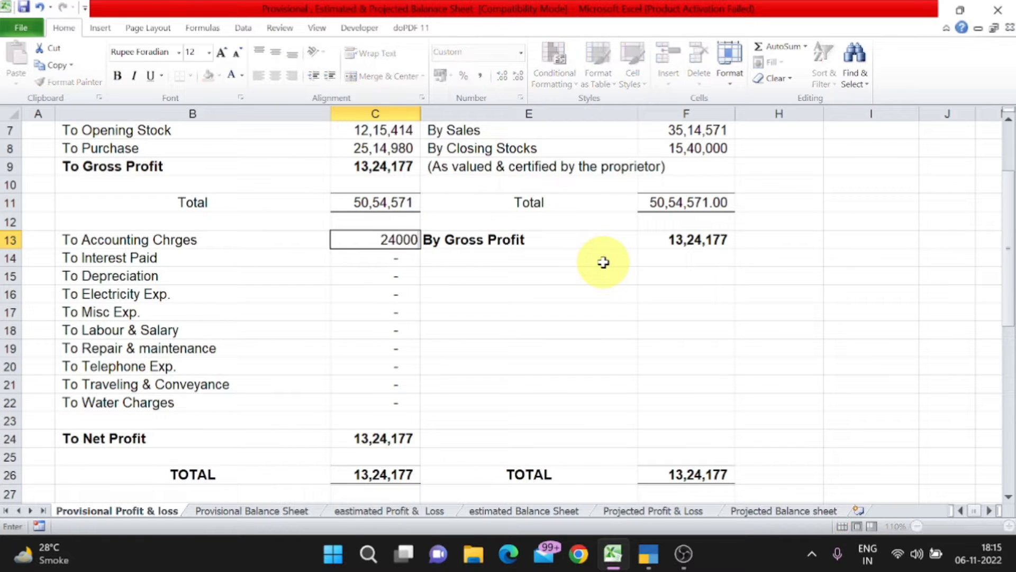
pyautogui.press('Return')
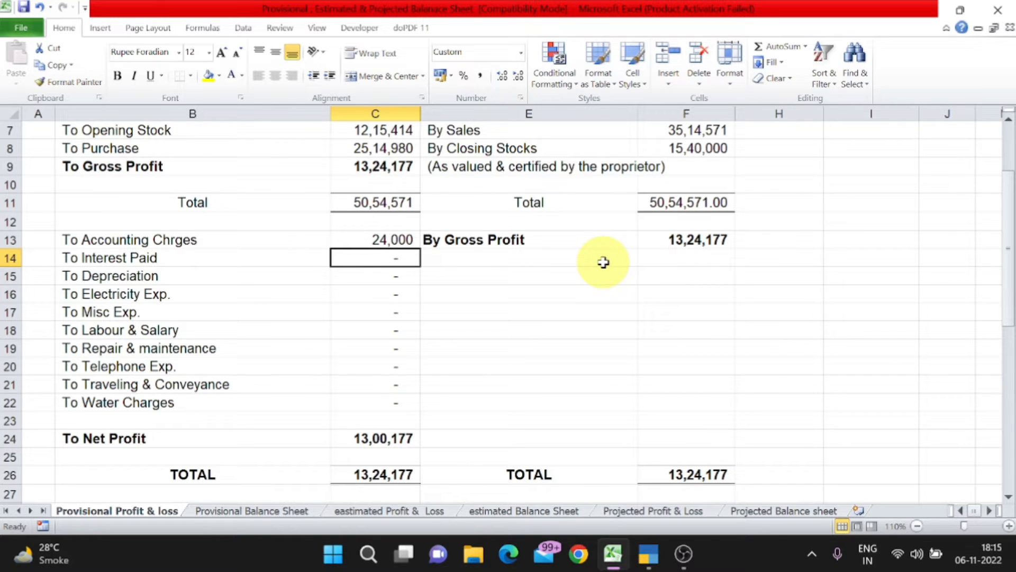
pyautogui.write('551')
pyautogui.press('Return')
pyautogui.press('Up')
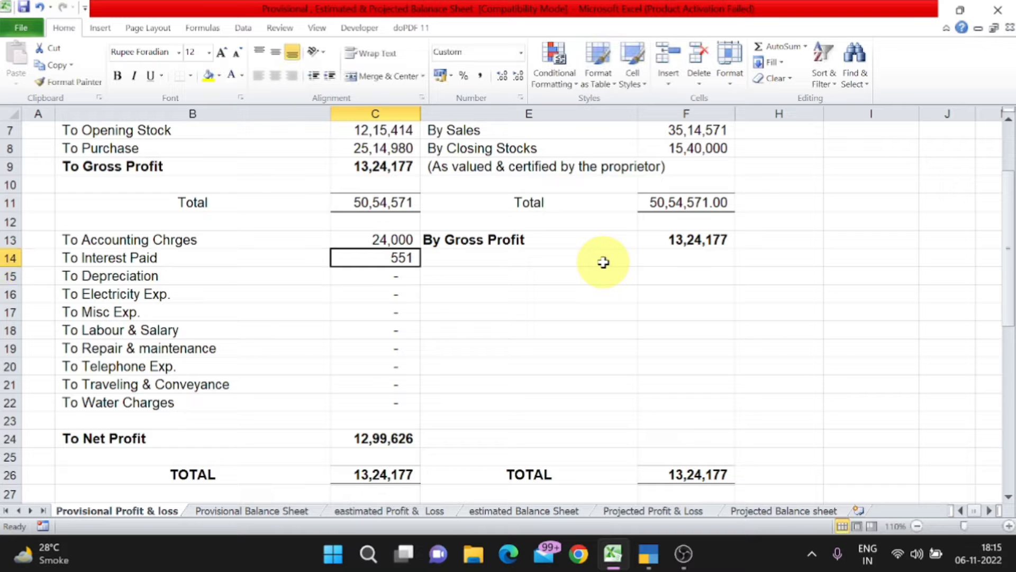
pyautogui.press('Down')
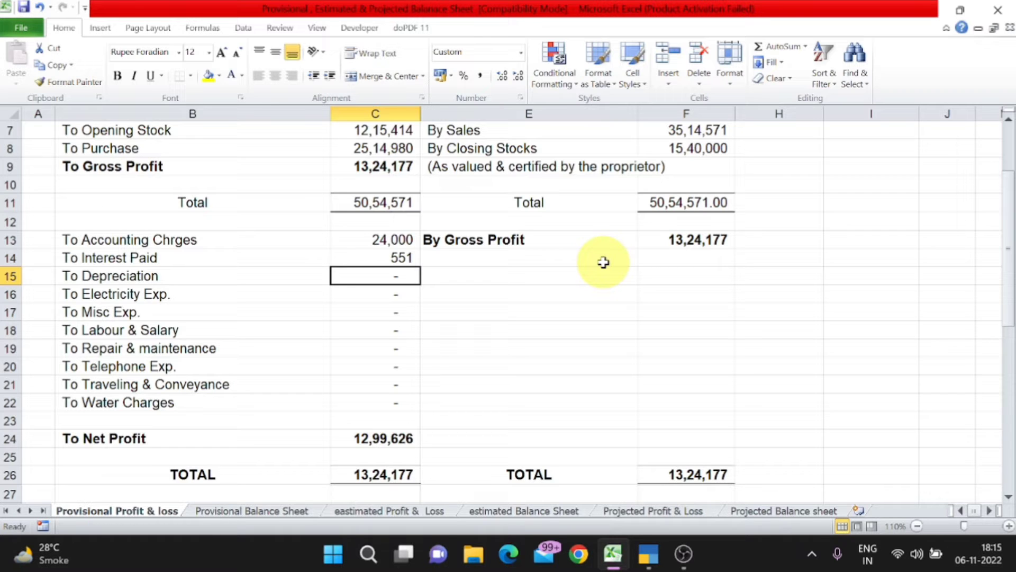
pyautogui.press('Down')
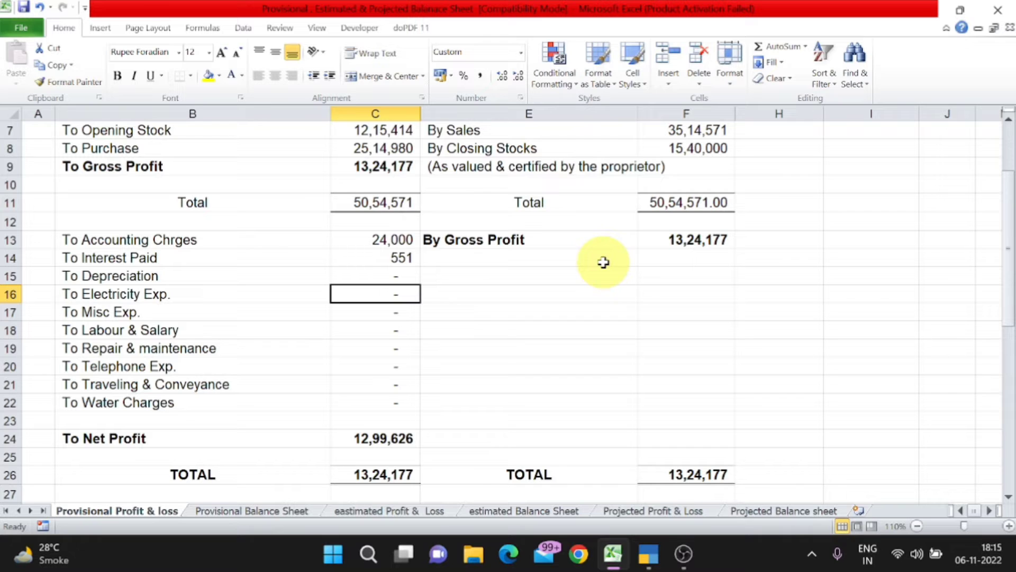
# - Enter 59895 for electricity expenses and 9541 for miscellaneous expenses in the provisional profit and loss account
pyautogui.write('59895')
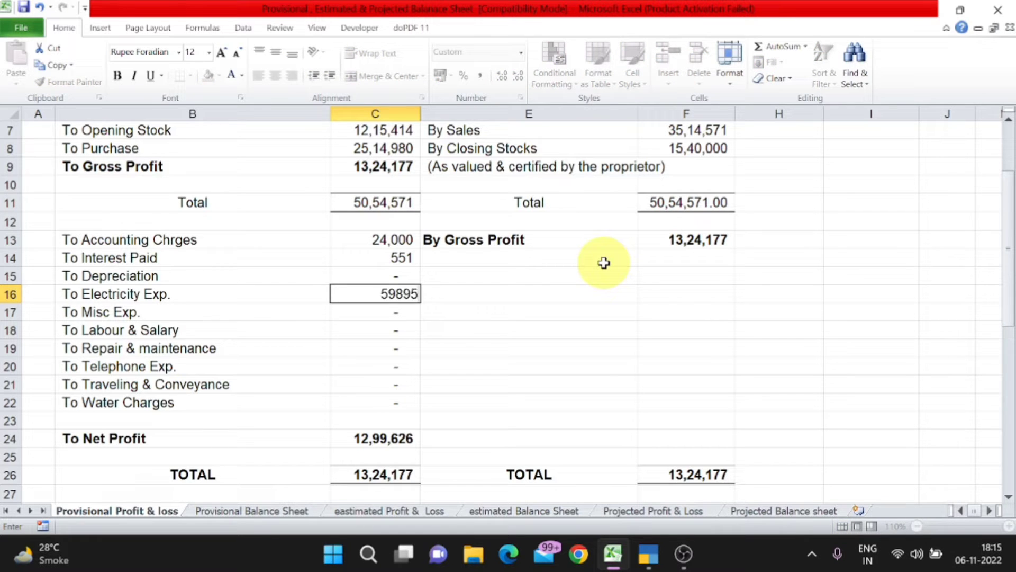
pyautogui.press('Return')
pyautogui.press('Up')
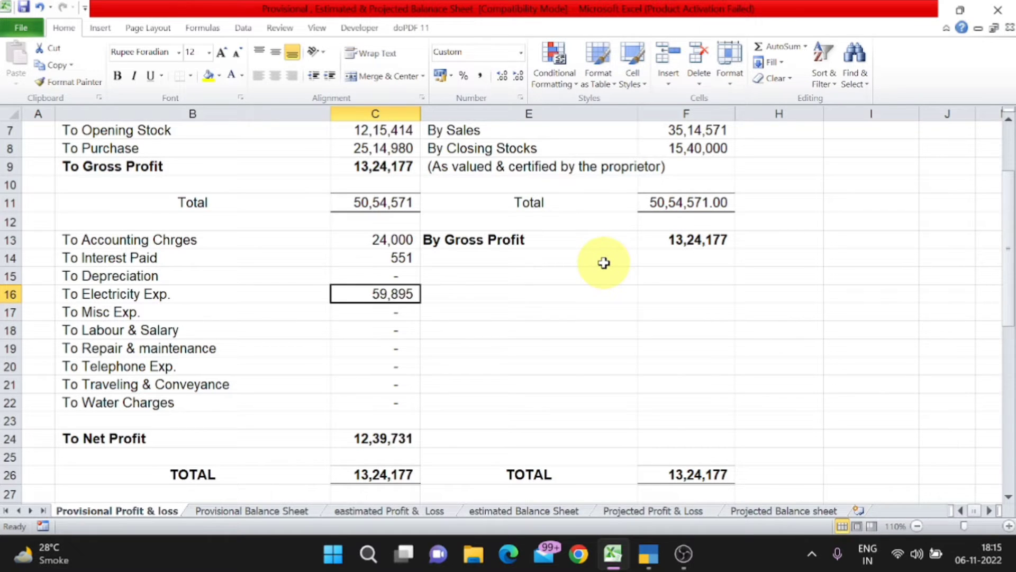
pyautogui.press('Down')
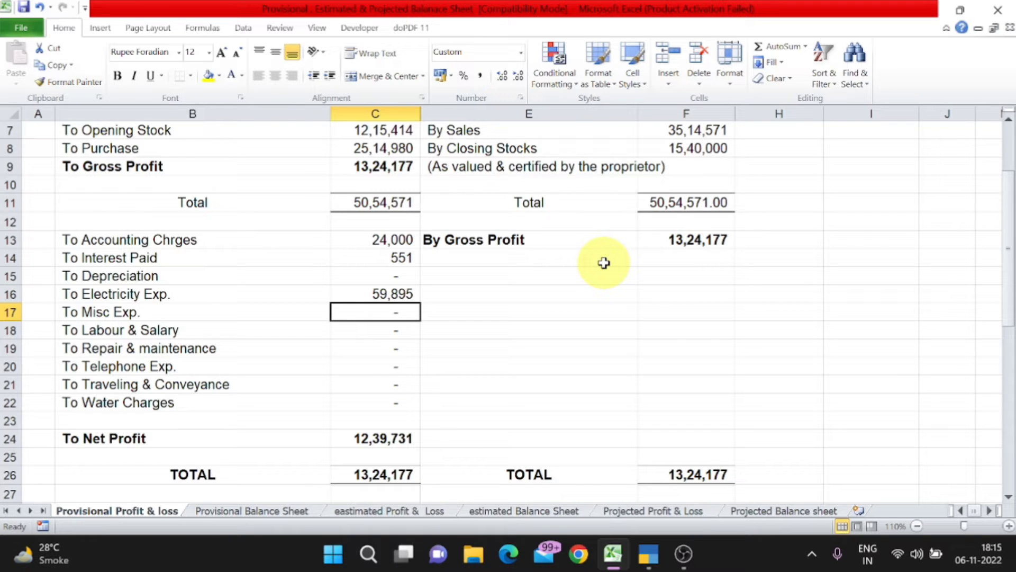
pyautogui.write('9541')
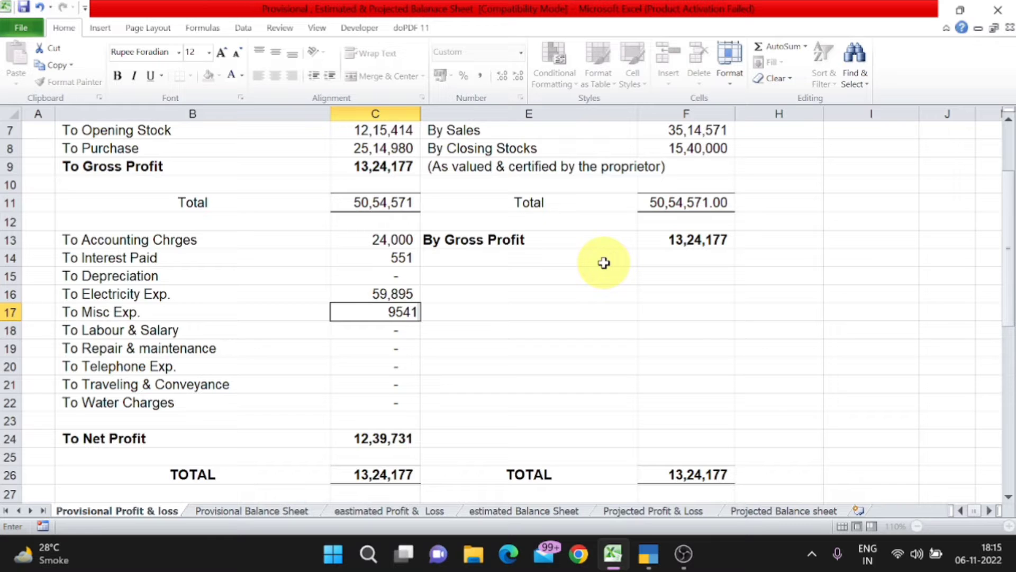
pyautogui.press('Return')
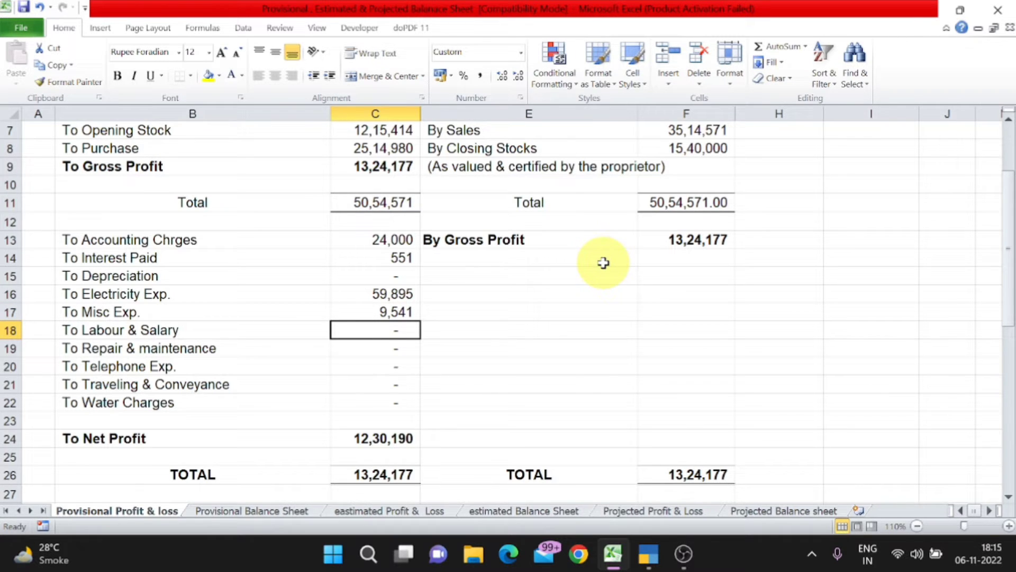
# - Enter 348191 for labour and salary and 85141 for repair and maintenance
pyautogui.write('3,48,')
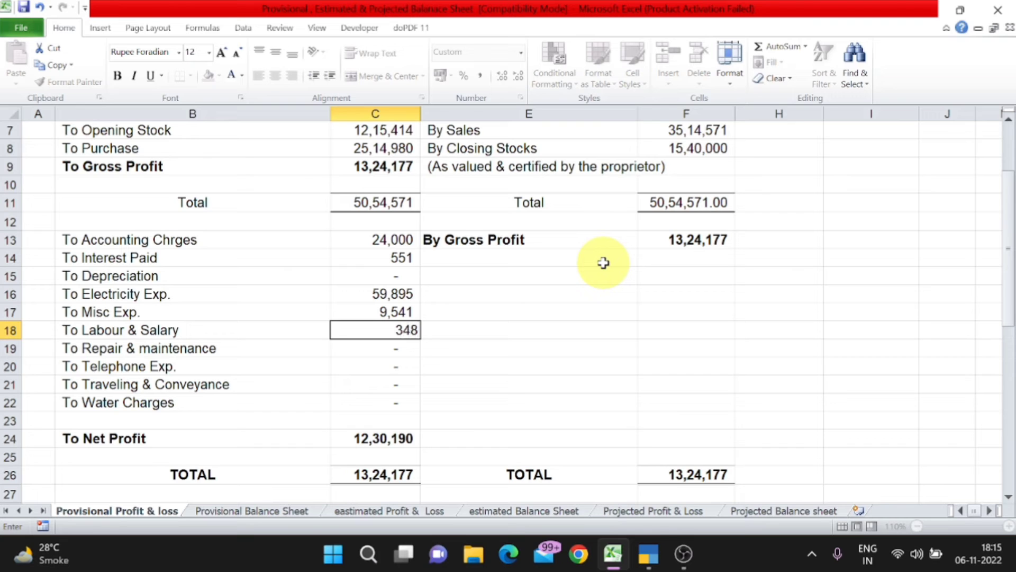
pyautogui.write('191')
pyautogui.press('Return')
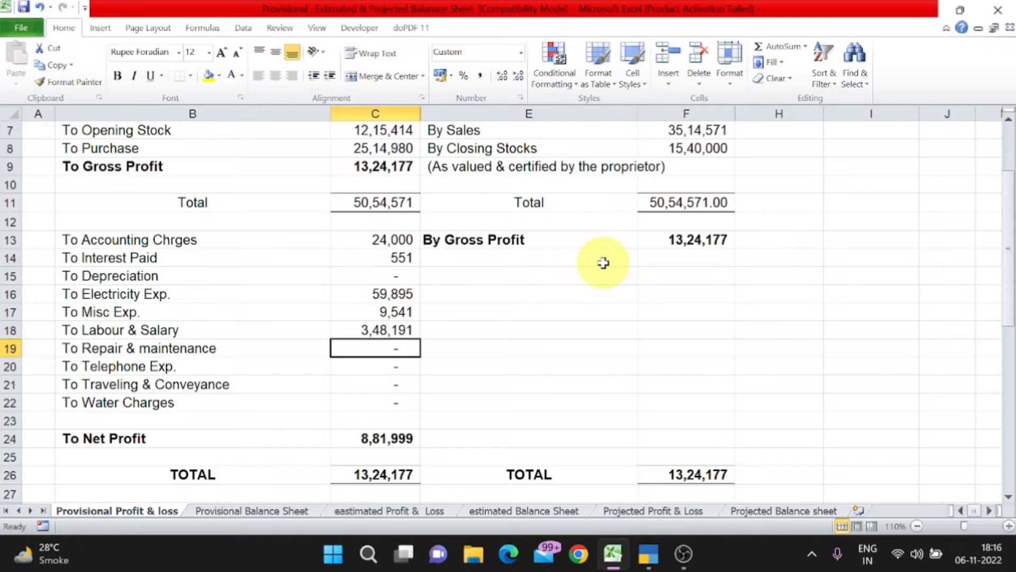
pyautogui.write('85141')
pyautogui.press('Return')
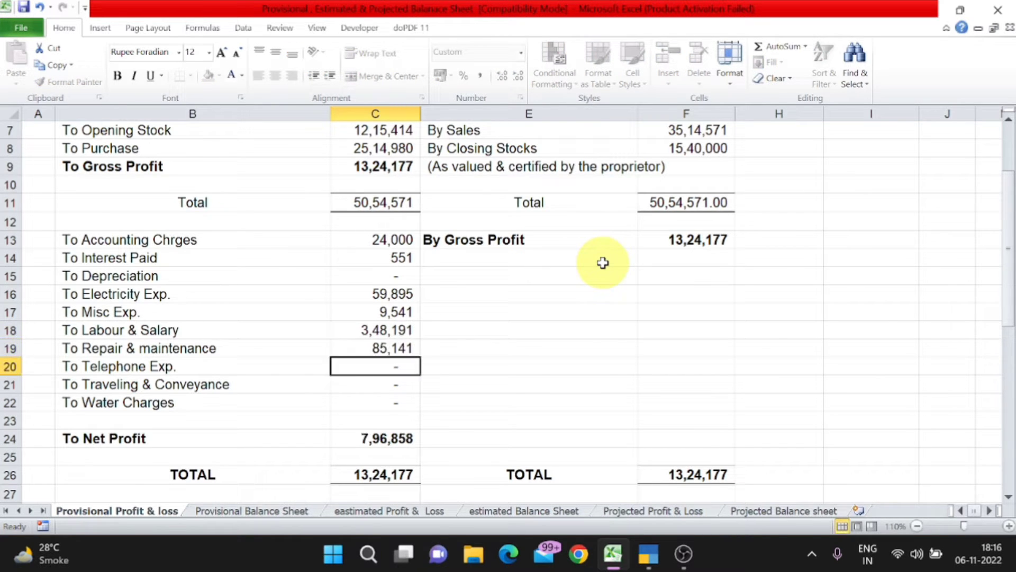
# - Enter 3318 for telephone expenses and 18451 for traveling and conveyance
pyautogui.write('3,31')
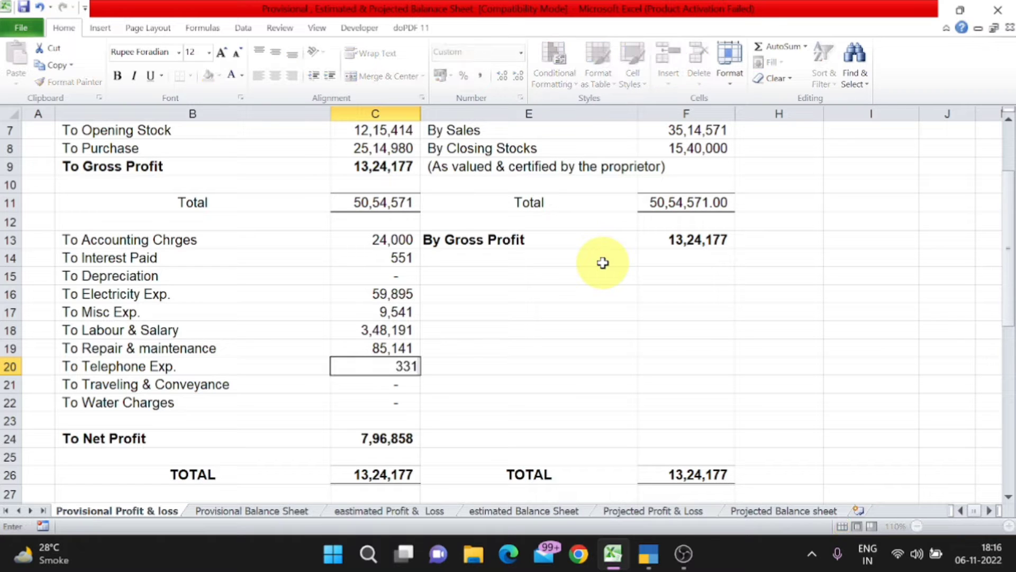
pyautogui.write('8')
pyautogui.press('Return')
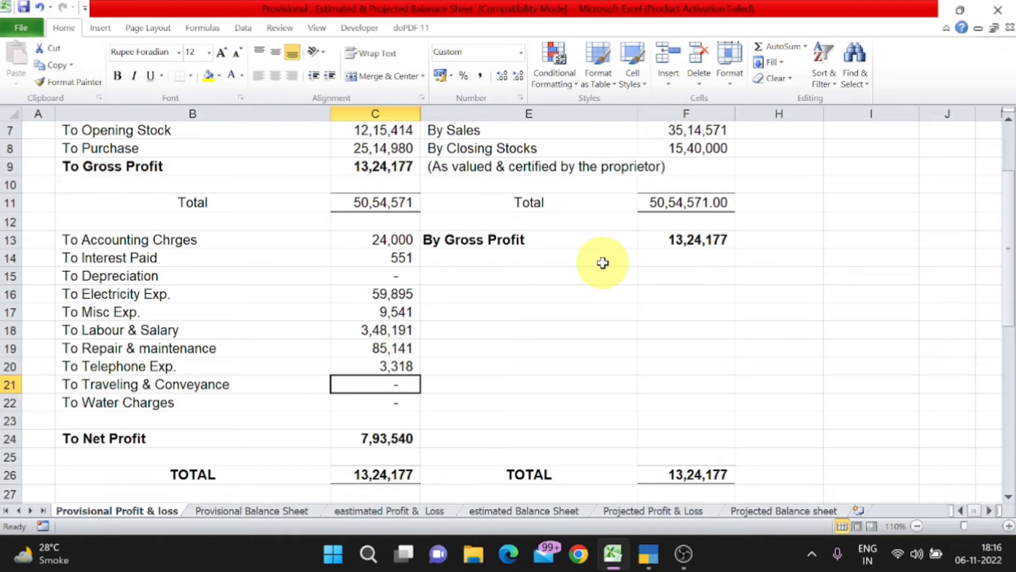
pyautogui.write('18451')
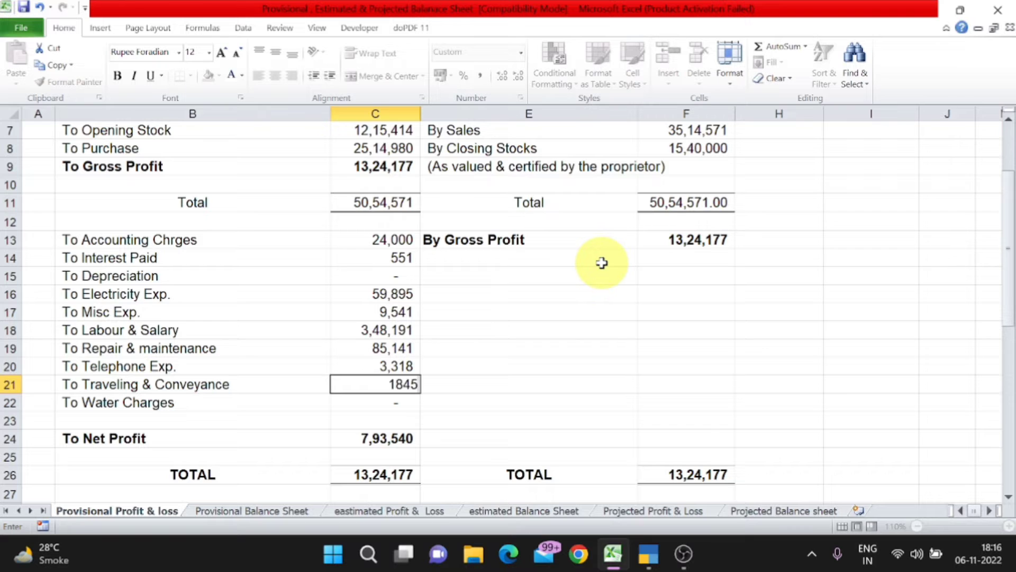
pyautogui.press('Return')
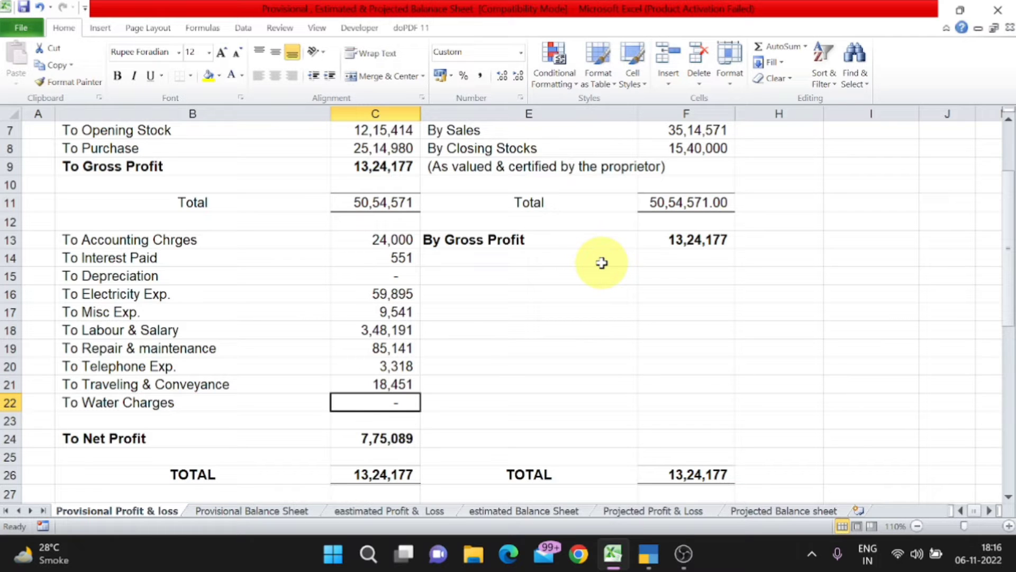
# - Enter 12140 for water charges, and review the interest paid and depreciation entries
pyautogui.write('12140')
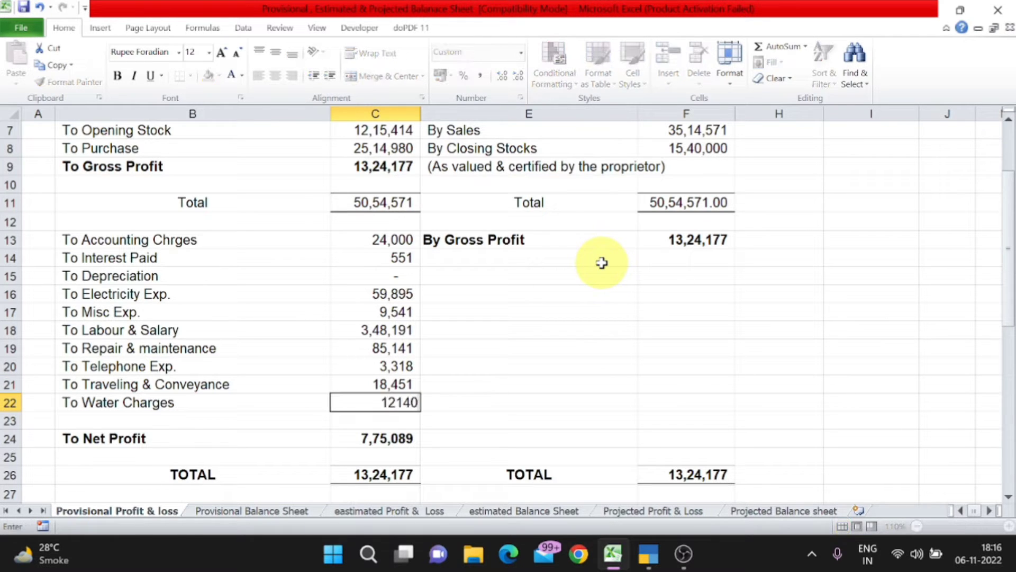
pyautogui.press('Return')
pyautogui.press('Up')
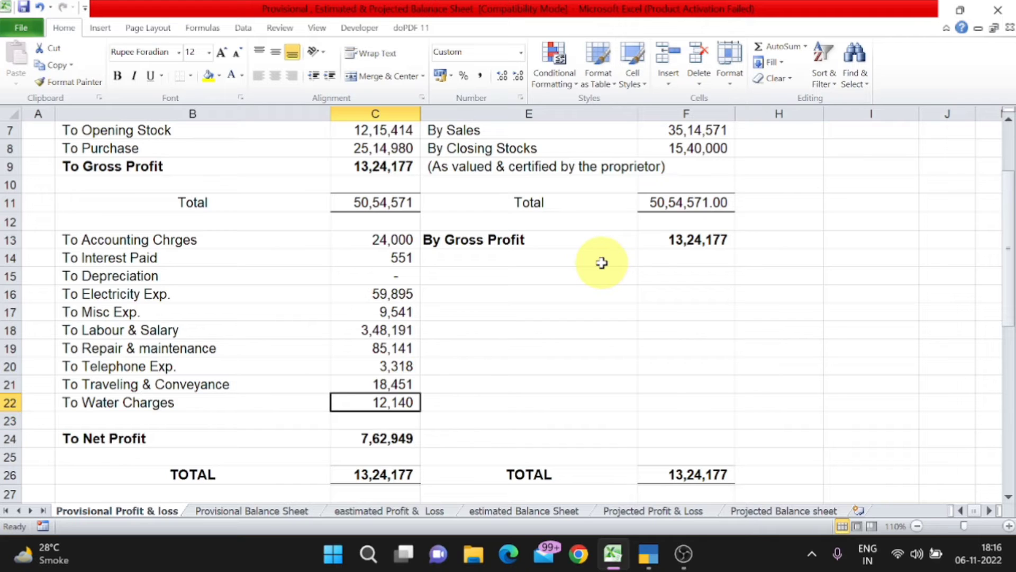
pyautogui.click(382, 258)
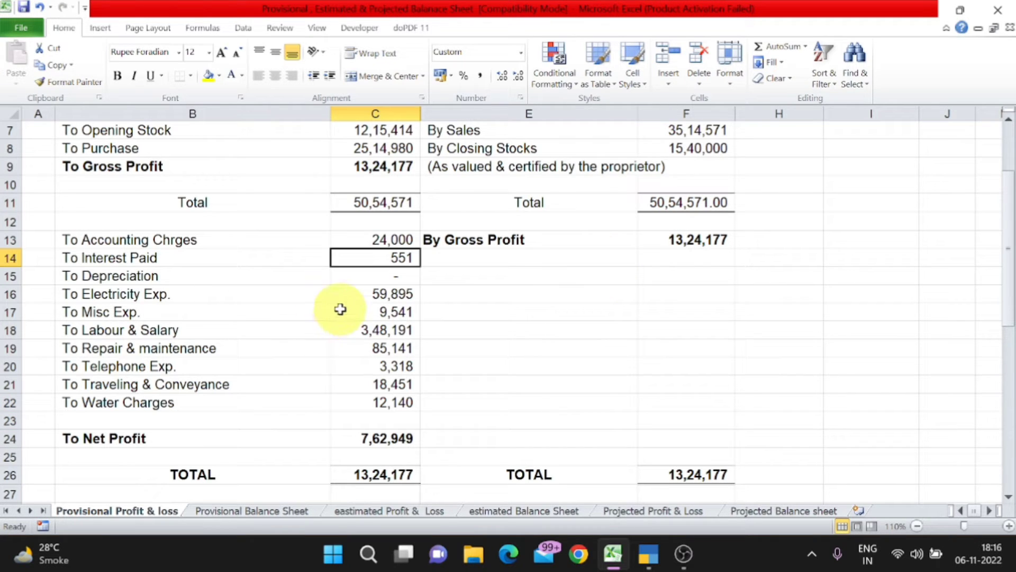
pyautogui.press('Down')
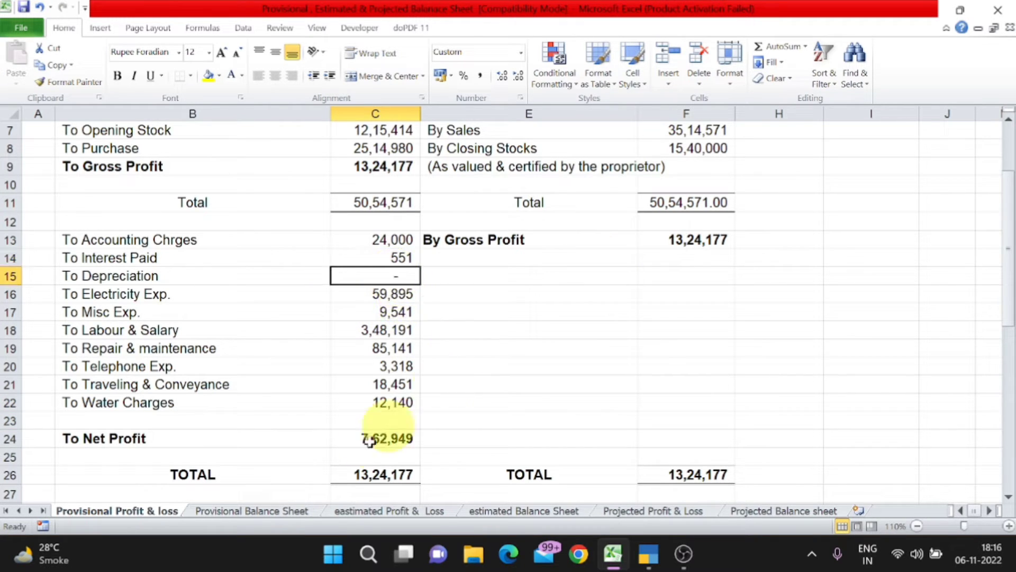
# - On the Provisional Balance Sheet, enter 2104312 as the capital account's opening balance and -381451 as drawing
pyautogui.click(286, 512)
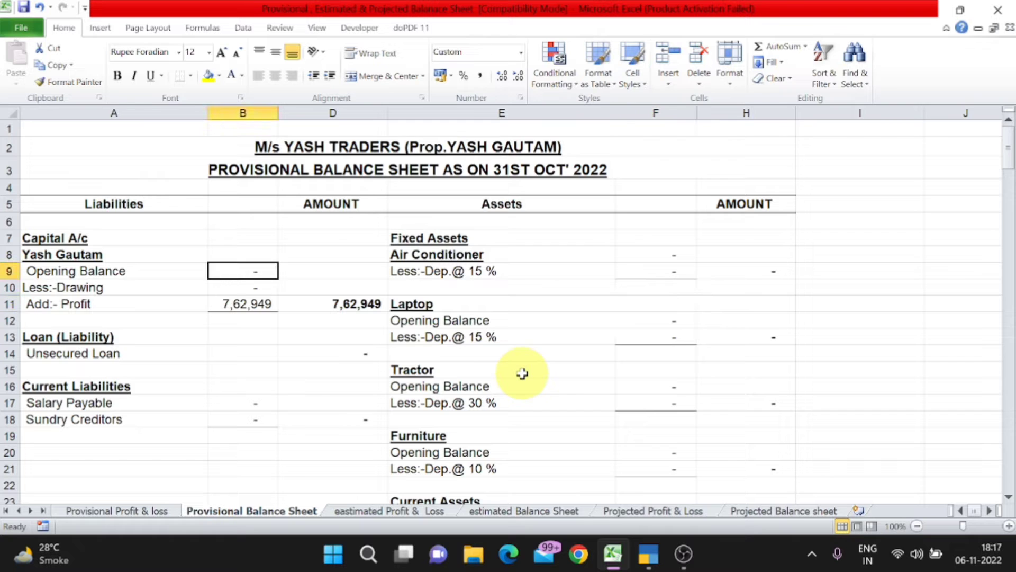
pyautogui.write('12,15,')
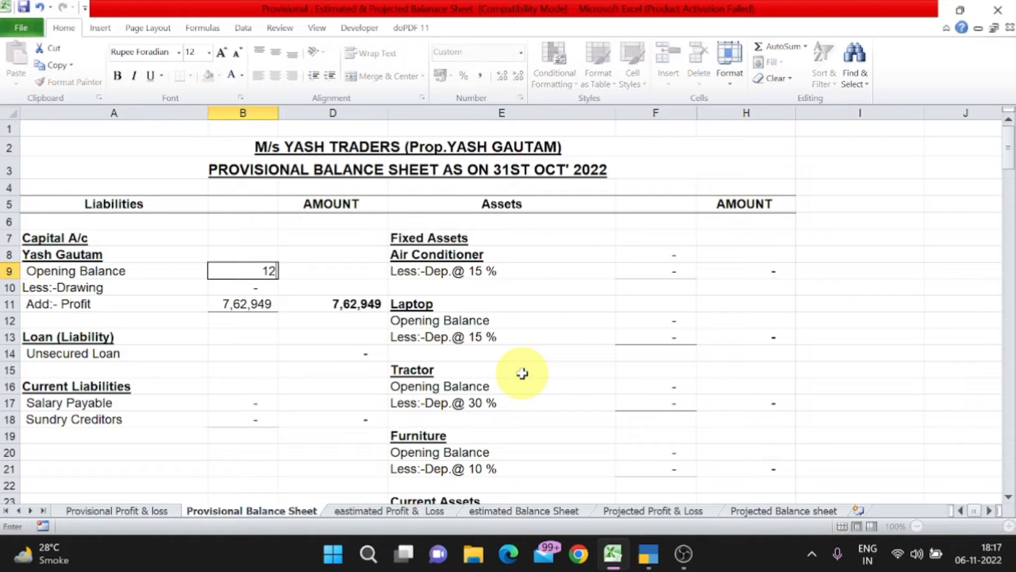
pyautogui.write('414')
pyautogui.press('Return')
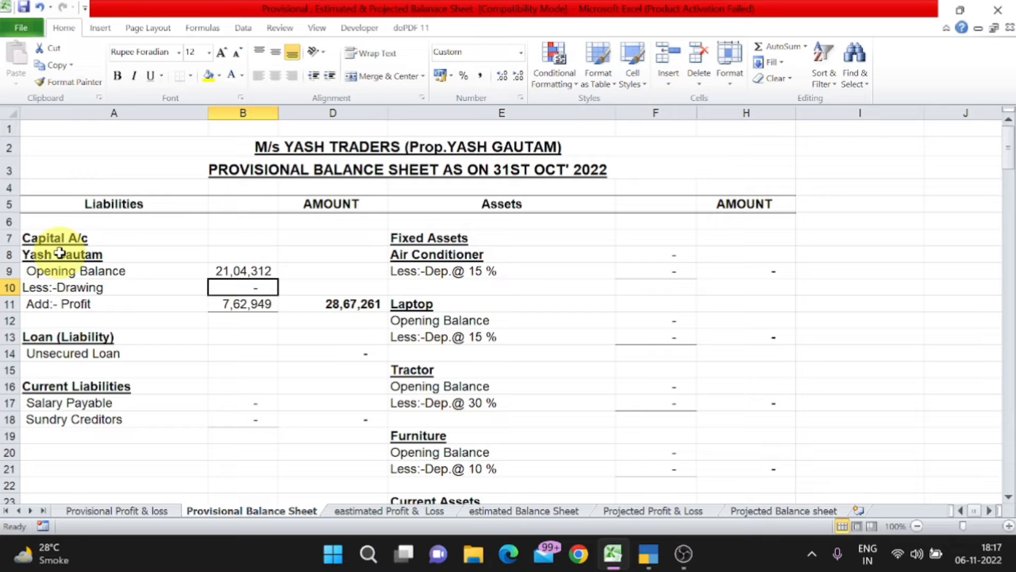
pyautogui.write('-38')
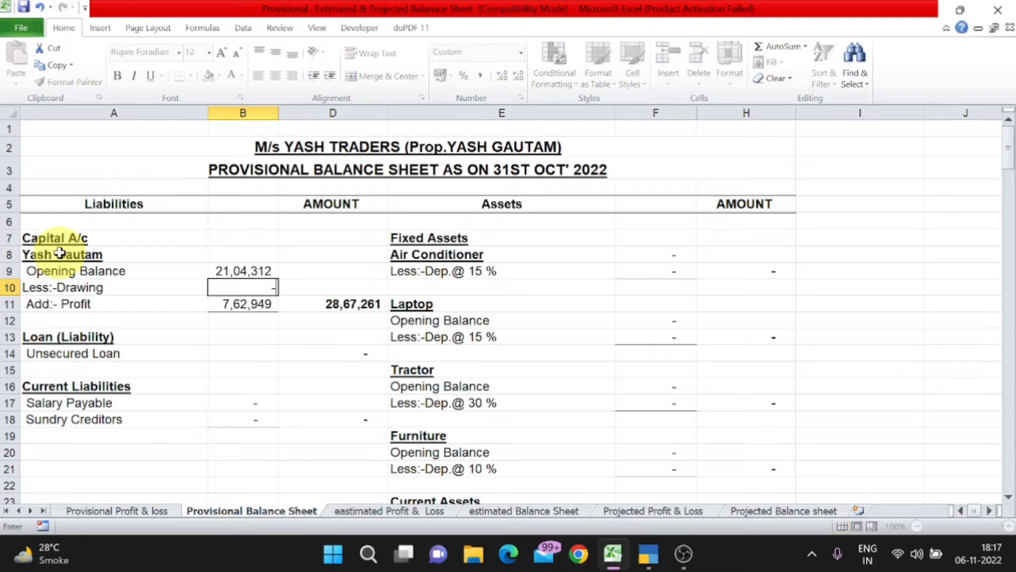
pyautogui.write('1451')
pyautogui.press('Return')
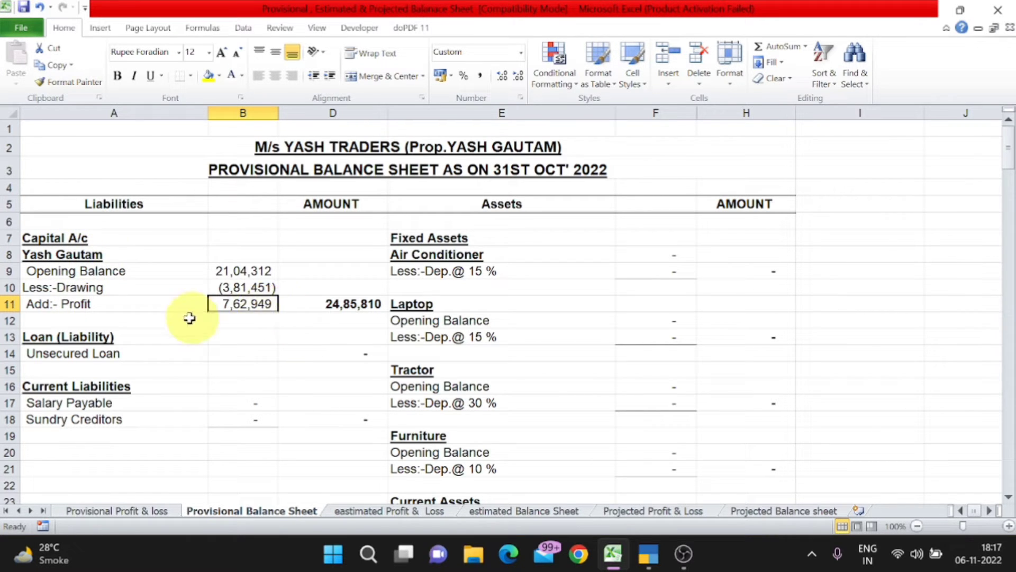
# - Compare the net profit on the Provisional Profit & loss sheet with the profit added to capital on the Provisional Balance Sheet
pyautogui.click(127, 510)
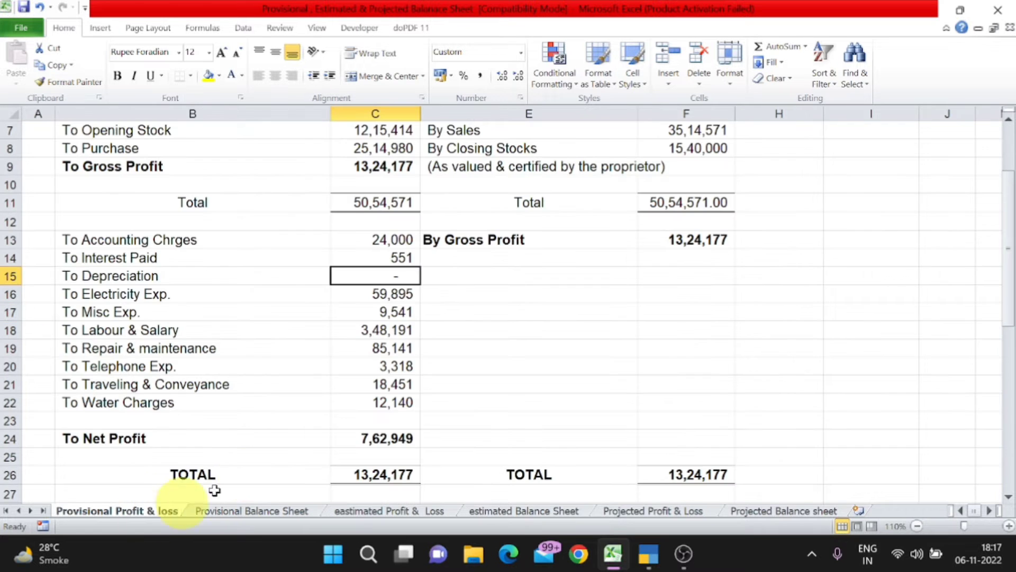
pyautogui.click(368, 439)
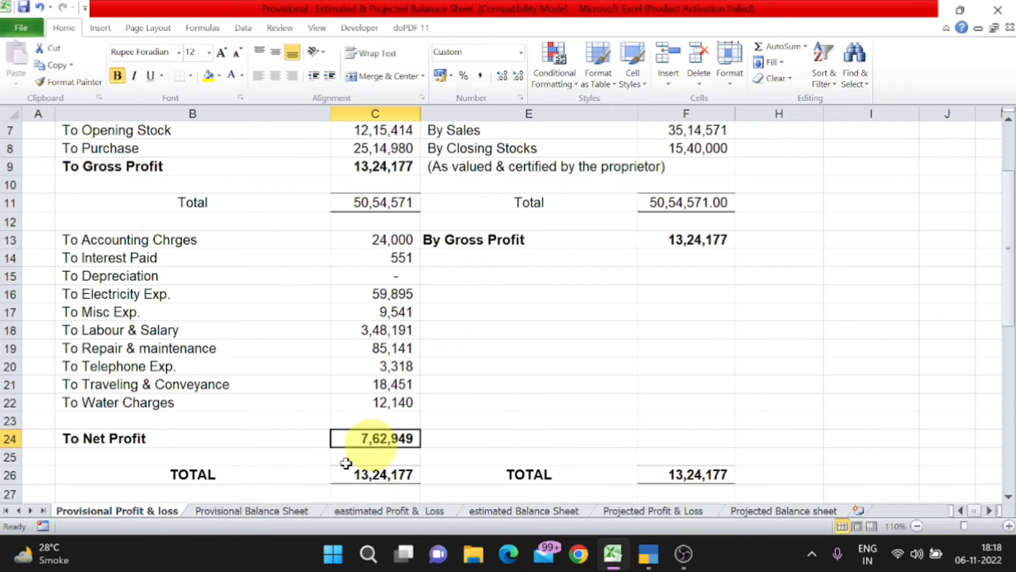
pyautogui.click(268, 510)
# - Enter 50000 as the unsecured loan in the amount column of the liabilities
pyautogui.scroll(-1, 284, 389)
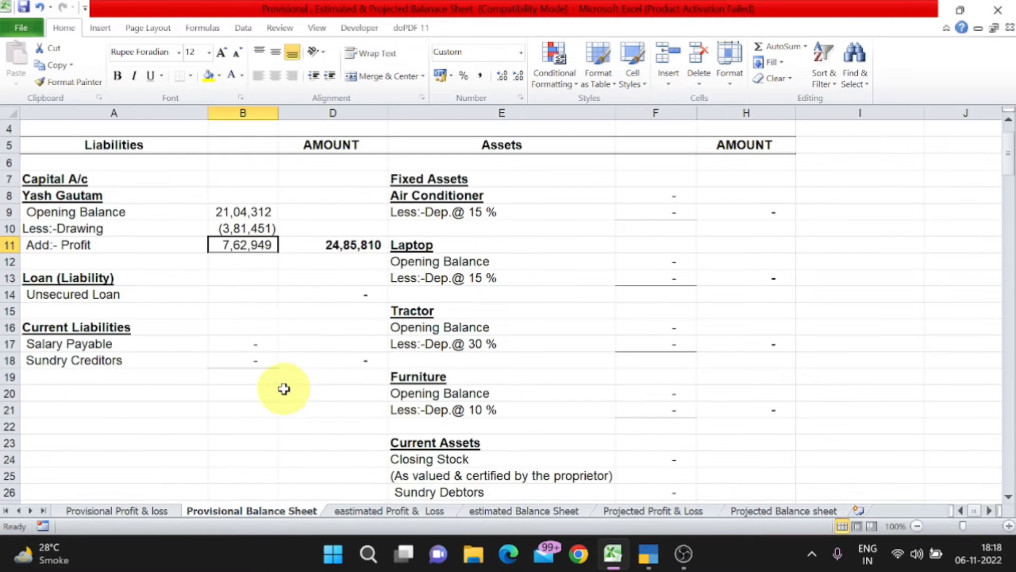
pyautogui.click(109, 294)
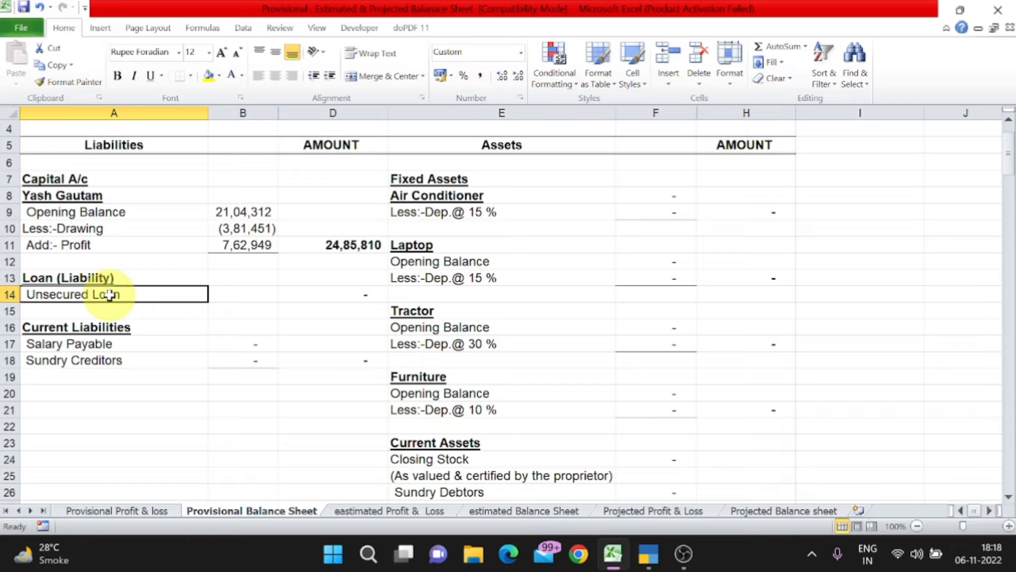
pyautogui.press('Right')
pyautogui.press('Right')
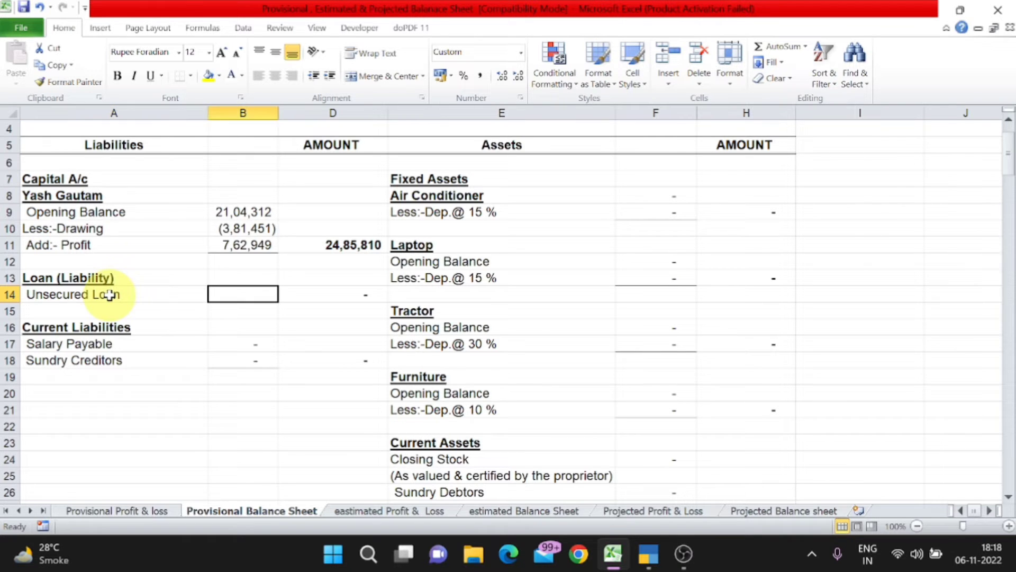
pyautogui.write('50000')
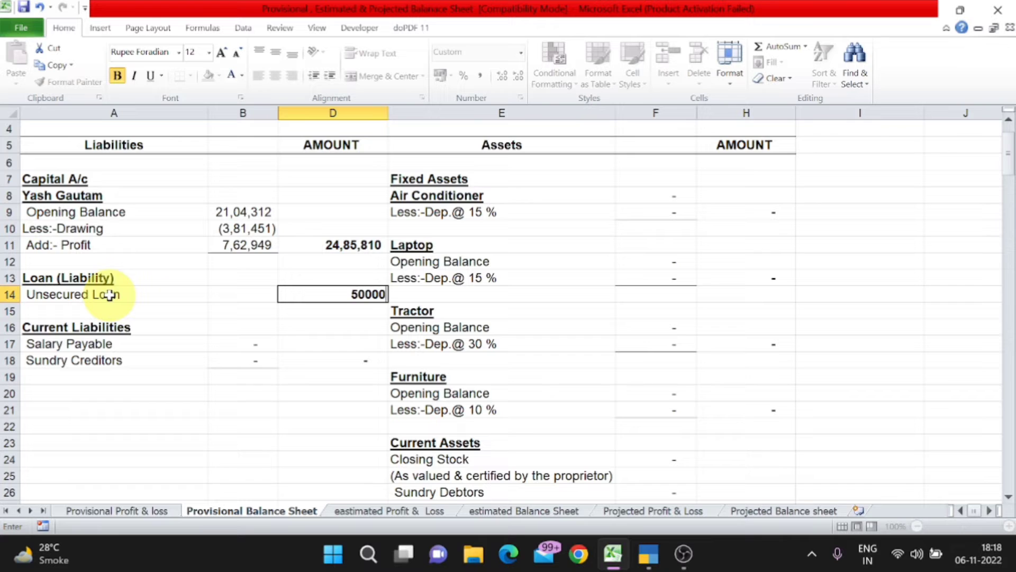
pyautogui.press('Return')
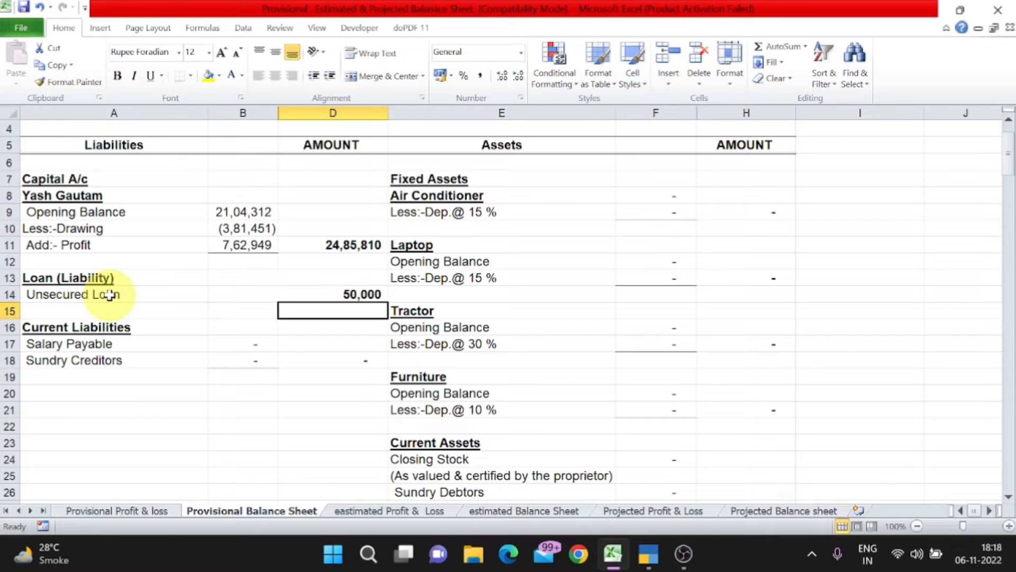
# - Under current liabilities, enter 105000 for salary payable and 491074 for sundry creditors
pyautogui.press('Down')
pyautogui.press('Down')
pyautogui.press('Left')
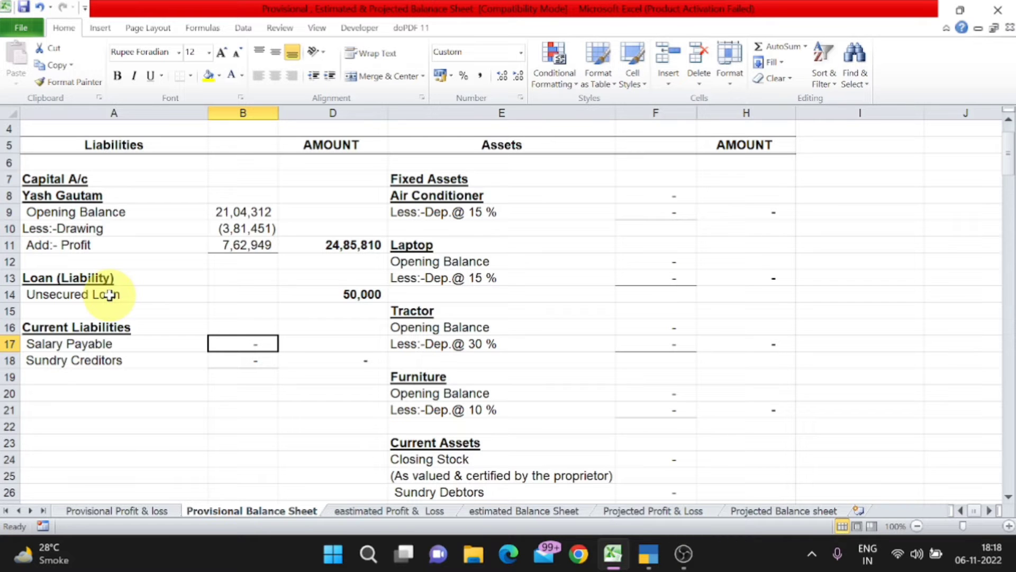
pyautogui.scroll(1, 106, 293)
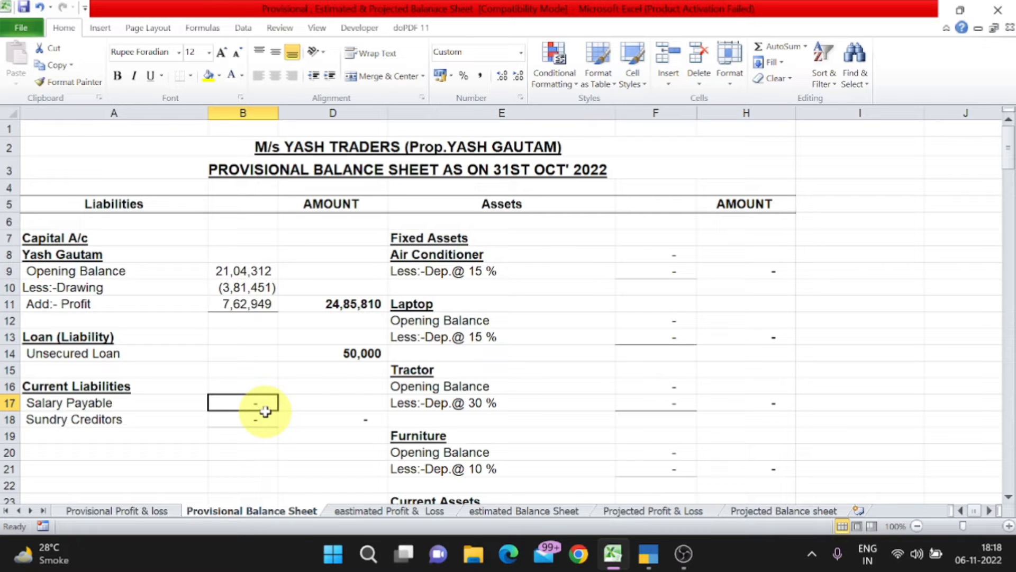
pyautogui.write('105000')
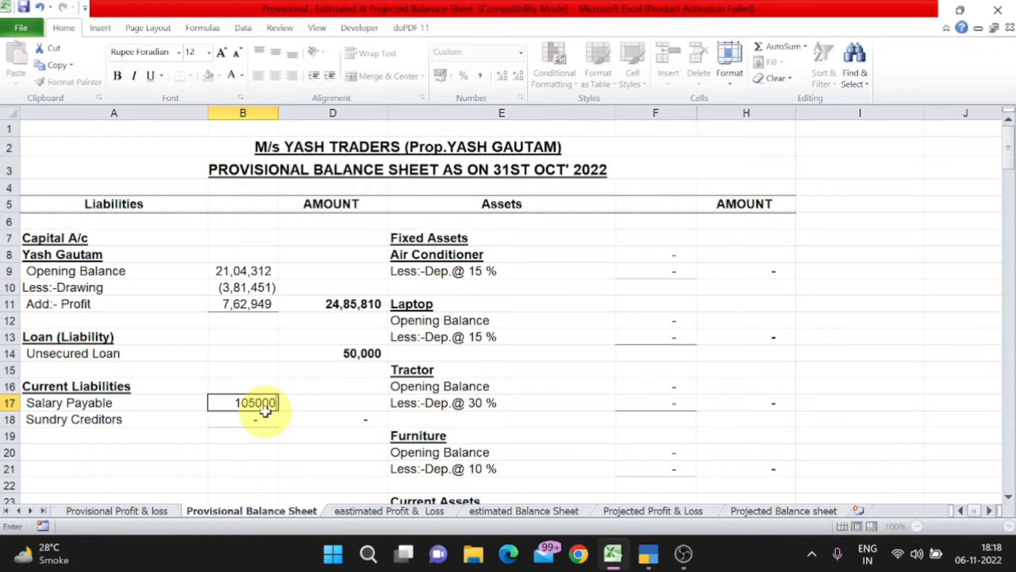
pyautogui.press('Return')
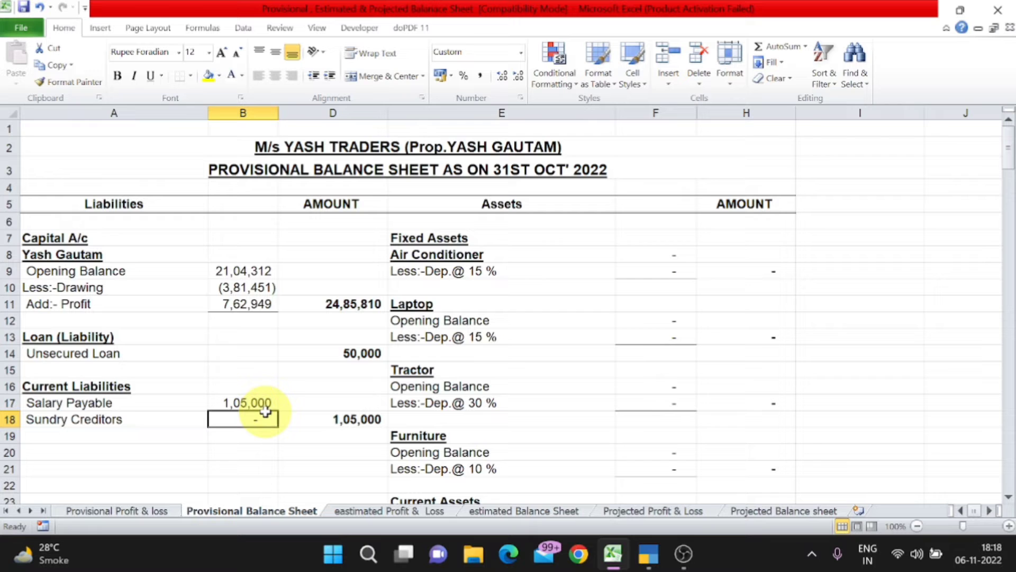
pyautogui.write('4,91,0')
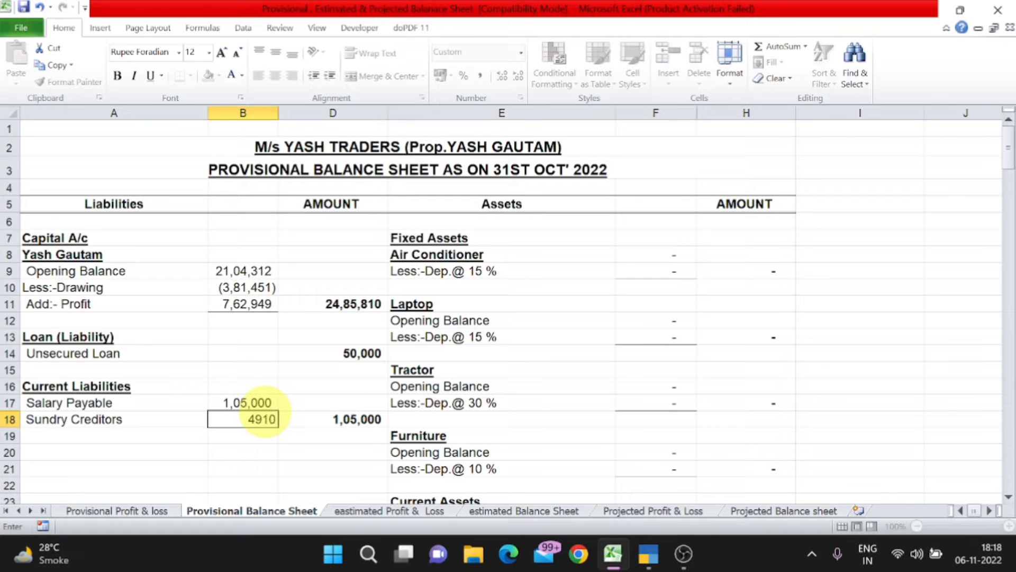
pyautogui.write('74')
pyautogui.press('Return')
# - Under fixed assets, enter 55000 as the air conditioner's value above its 15 % depreciation line
pyautogui.click(528, 255)
pyautogui.scroll(-1, 529, 221)
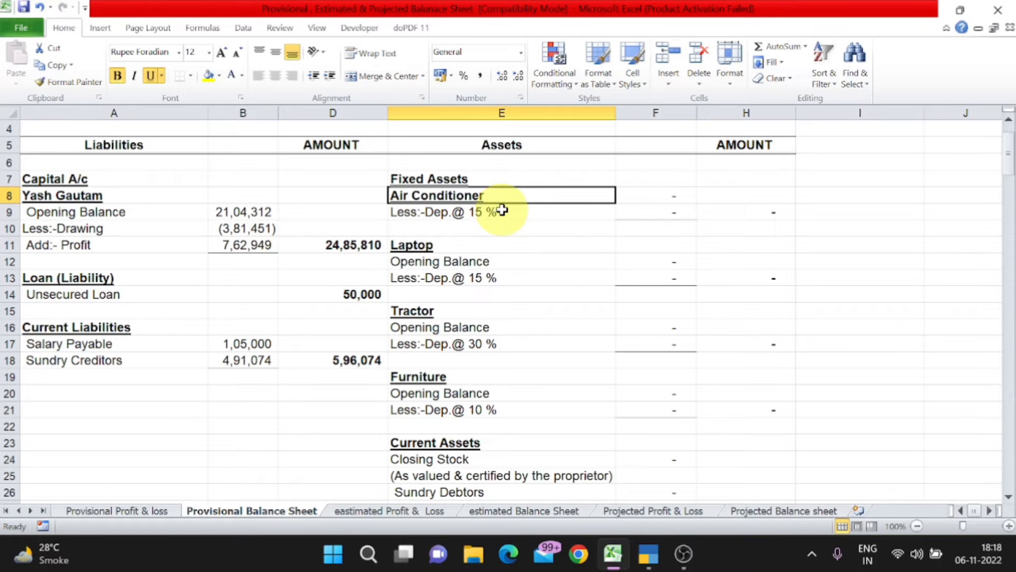
pyautogui.click(486, 249)
pyautogui.click(479, 317)
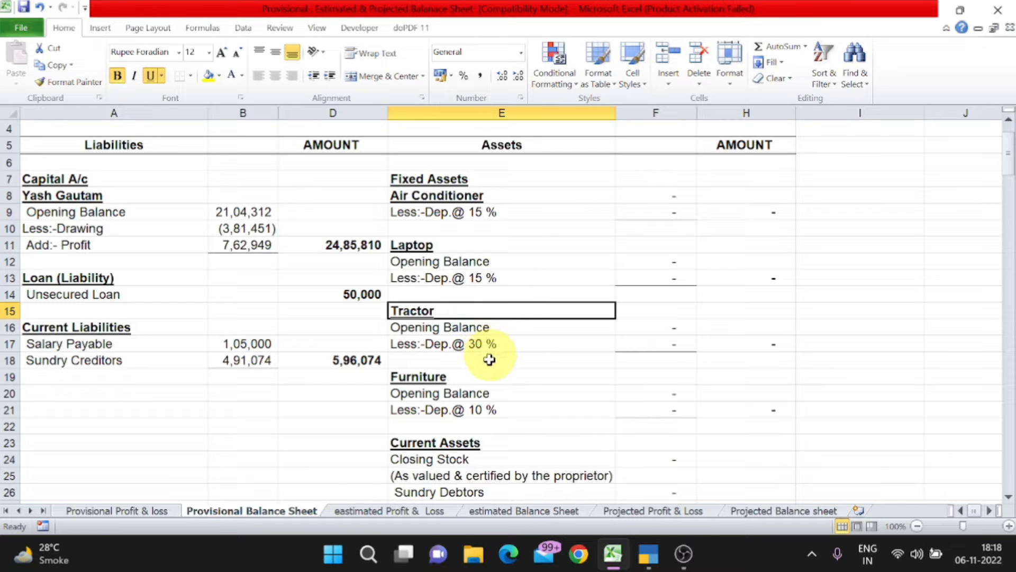
pyautogui.click(480, 380)
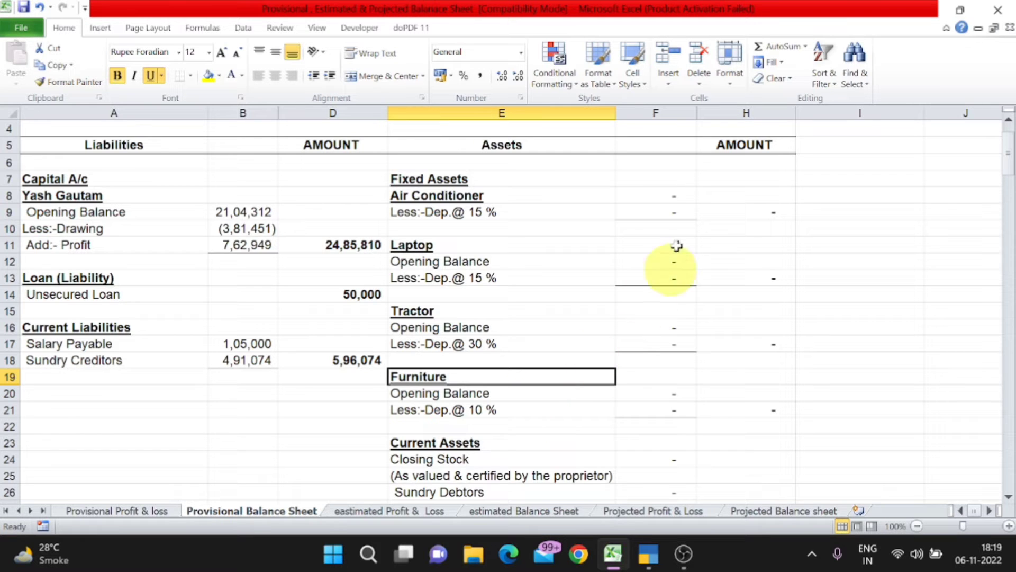
pyautogui.click(672, 195)
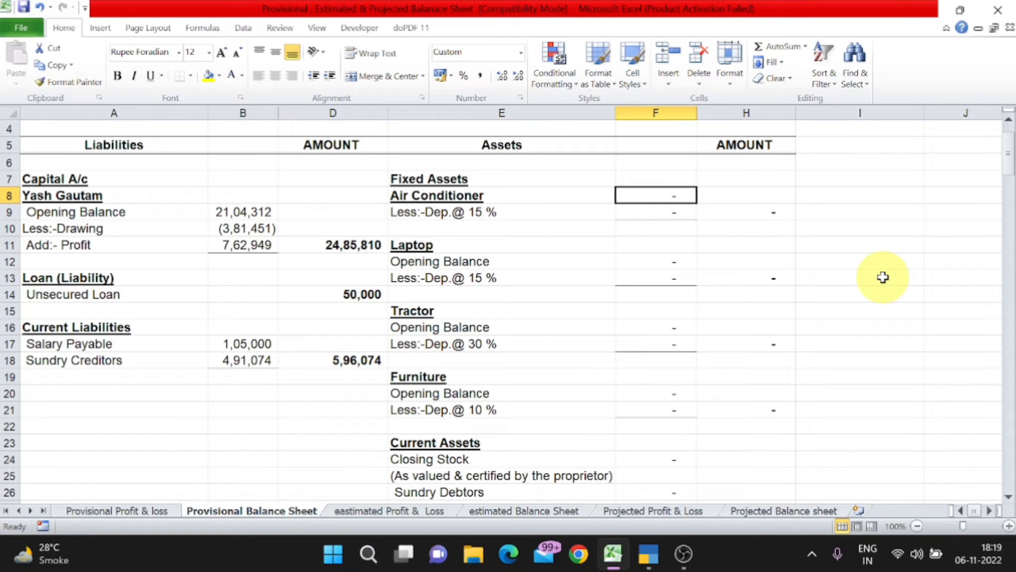
pyautogui.write('55000')
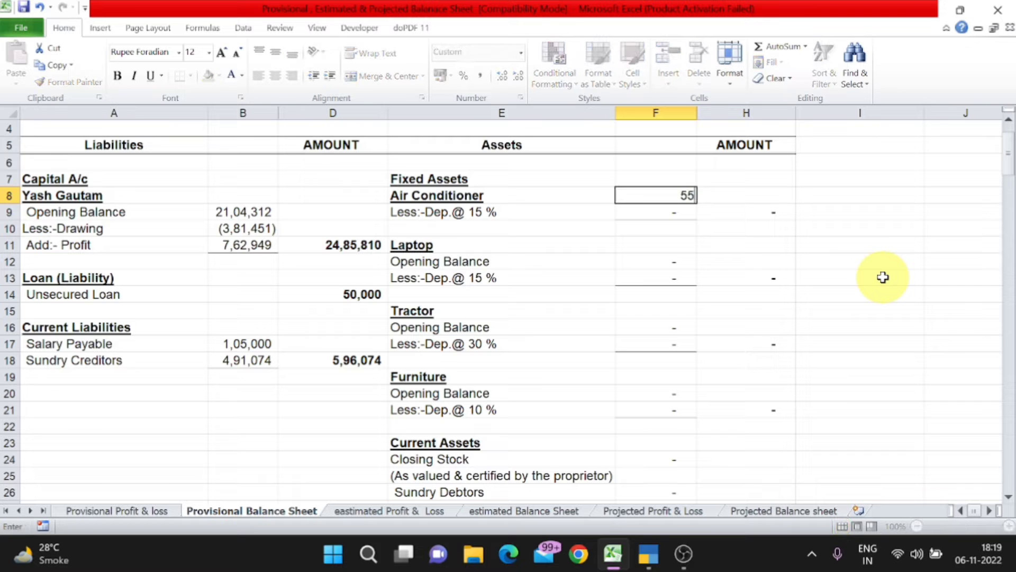
pyautogui.press('Return')
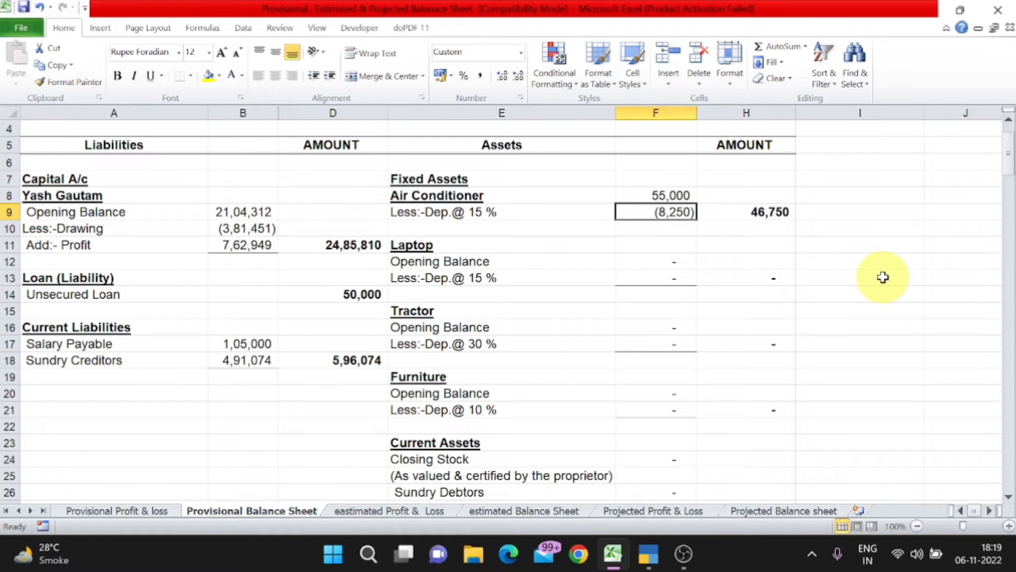
# - Inspect the air conditioner's 15 % depreciation formula and re-enter 55000 as the asset's value
pyautogui.press('F2')
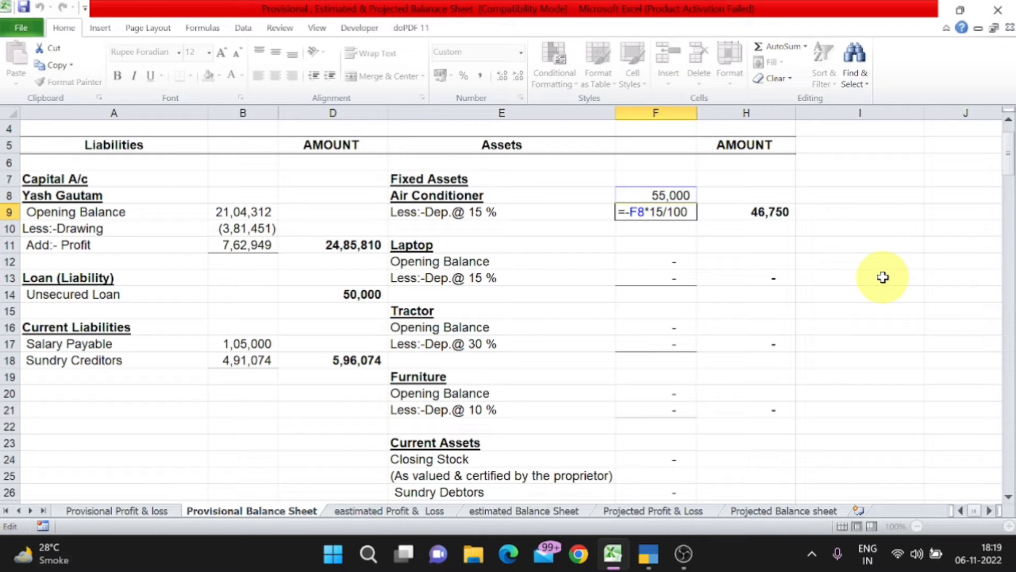
pyautogui.press('Return')
pyautogui.press('Up')
pyautogui.press('Up')
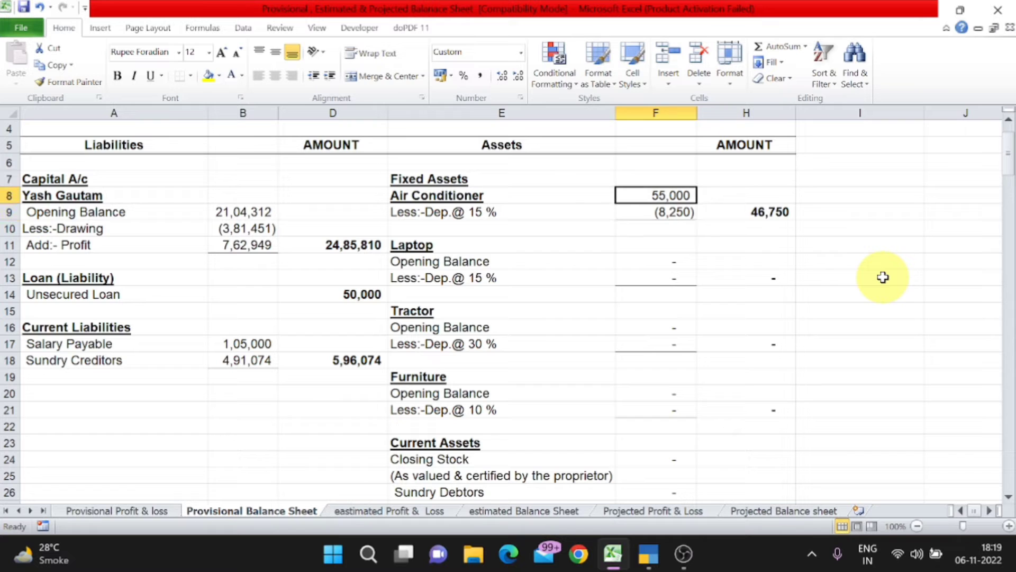
pyautogui.write('55000')
pyautogui.press('Return')
pyautogui.press('Up')
pyautogui.press('Down')
pyautogui.press('Right')
pyautogui.press('Left')
pyautogui.press('Right')
# - Enter 40000 as the laptop's opening balance under fixed assets
pyautogui.press('Down')
pyautogui.press('Down')
pyautogui.press('Down')
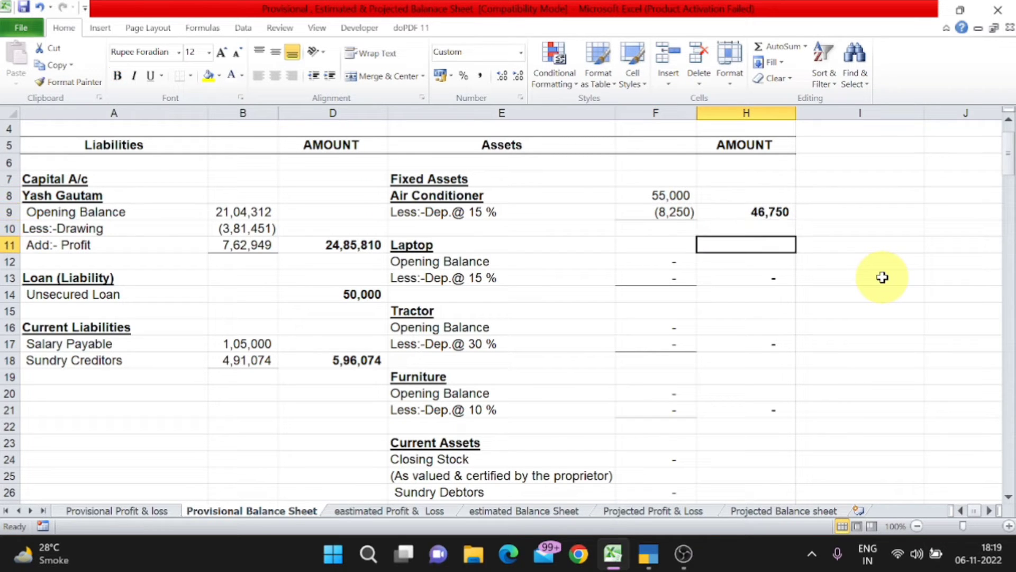
pyautogui.press('Left')
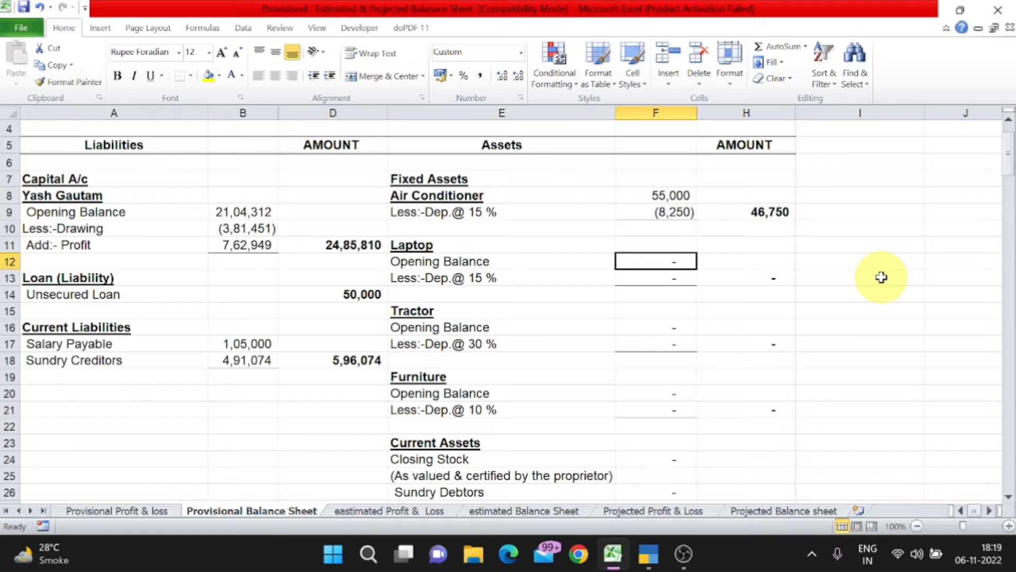
pyautogui.write('40000')
pyautogui.press('Return')
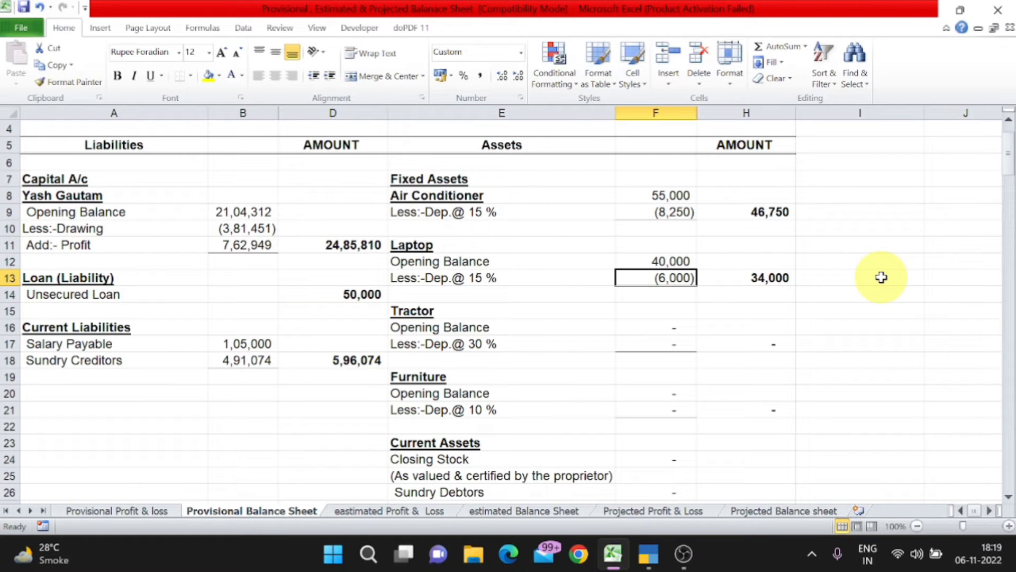
# - Enter 800000 as the tractor's opening balance under fixed assets
pyautogui.press('Down')
pyautogui.press('Down')
pyautogui.press('Down')
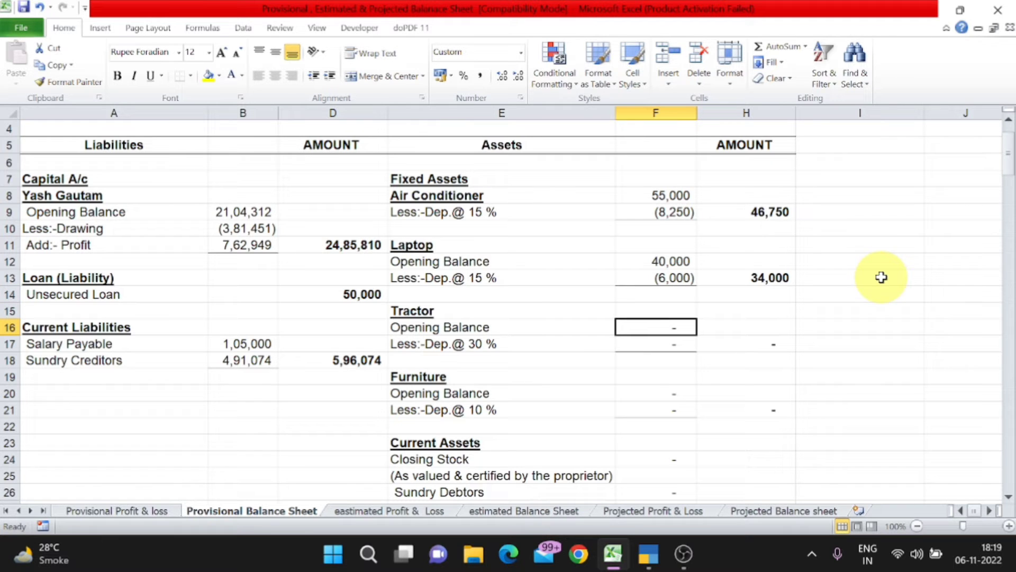
pyautogui.write('800000')
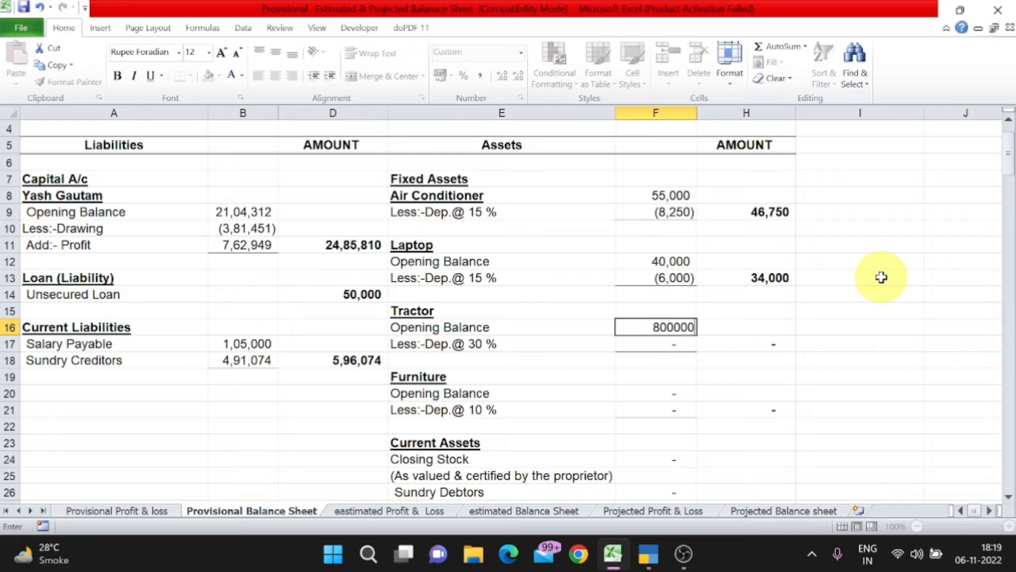
pyautogui.press('Return')
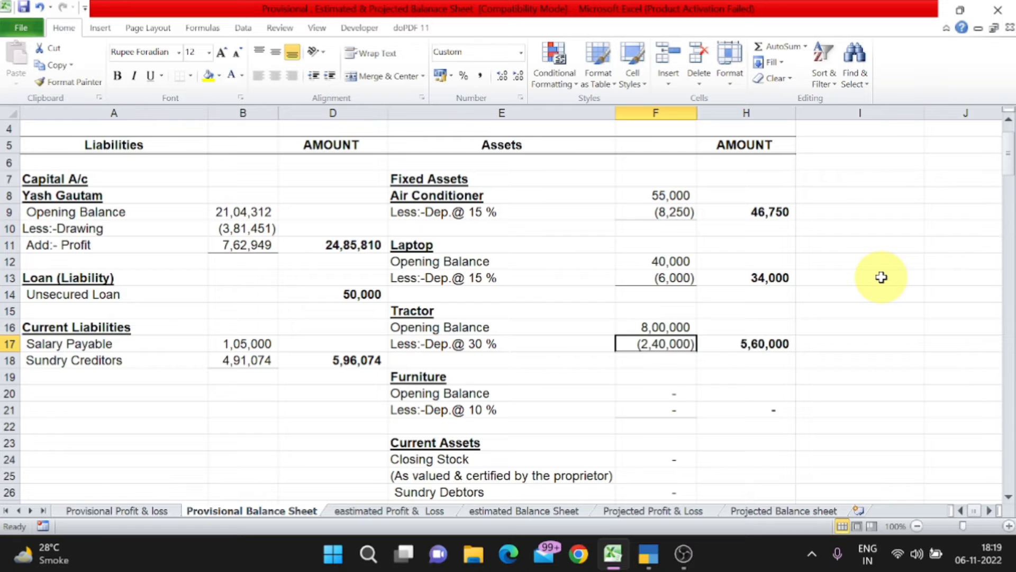
pyautogui.press('Up')
pyautogui.press('Down')
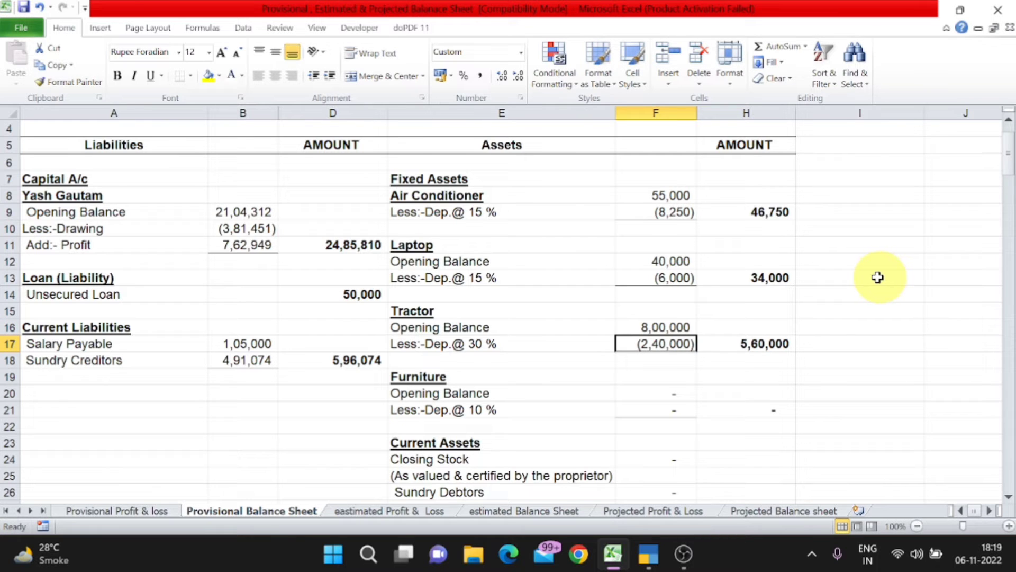
# - Enter 50000 as the furniture's opening balance under fixed assets
pyautogui.click(513, 345)
pyautogui.press('Right')
pyautogui.press('Down')
pyautogui.press('Down')
pyautogui.press('Down')
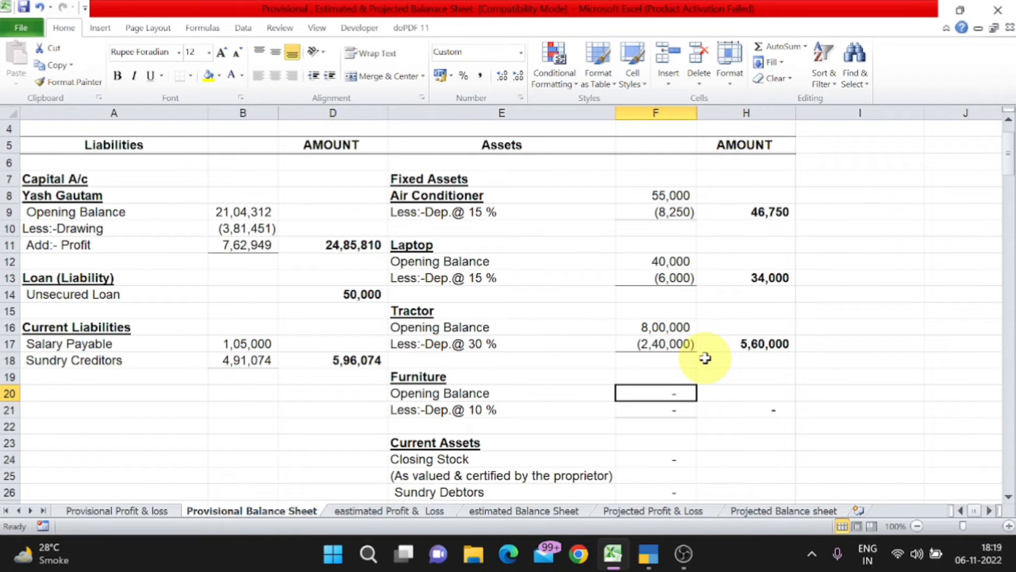
pyautogui.write('5')
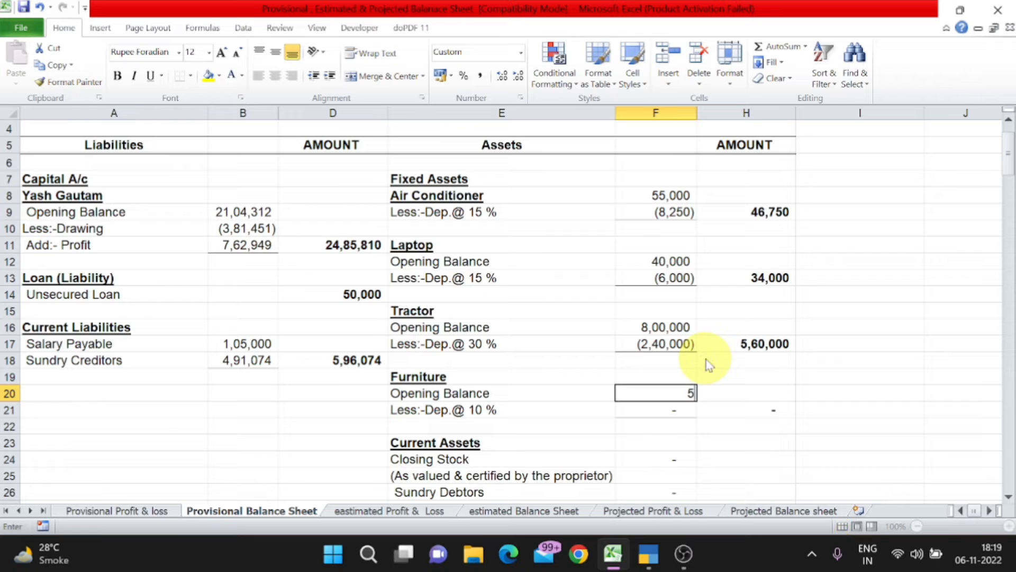
pyautogui.write('0,00000')
pyautogui.press('Return')
# - Under current assets, enter 35141 as the closing stock
pyautogui.scroll(-2, 529, 328)
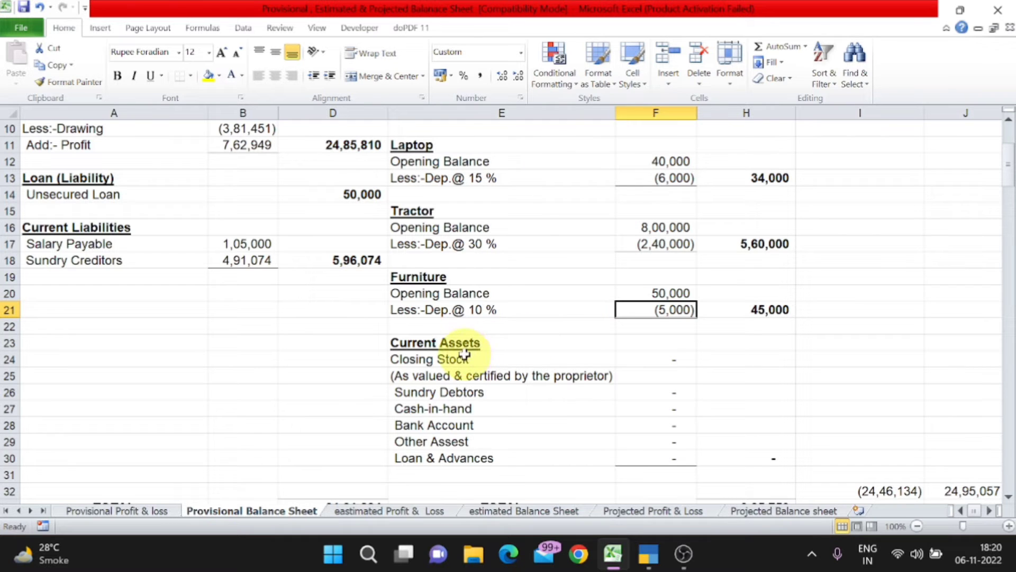
pyautogui.click(487, 344)
pyautogui.click(609, 361)
pyautogui.click(649, 362)
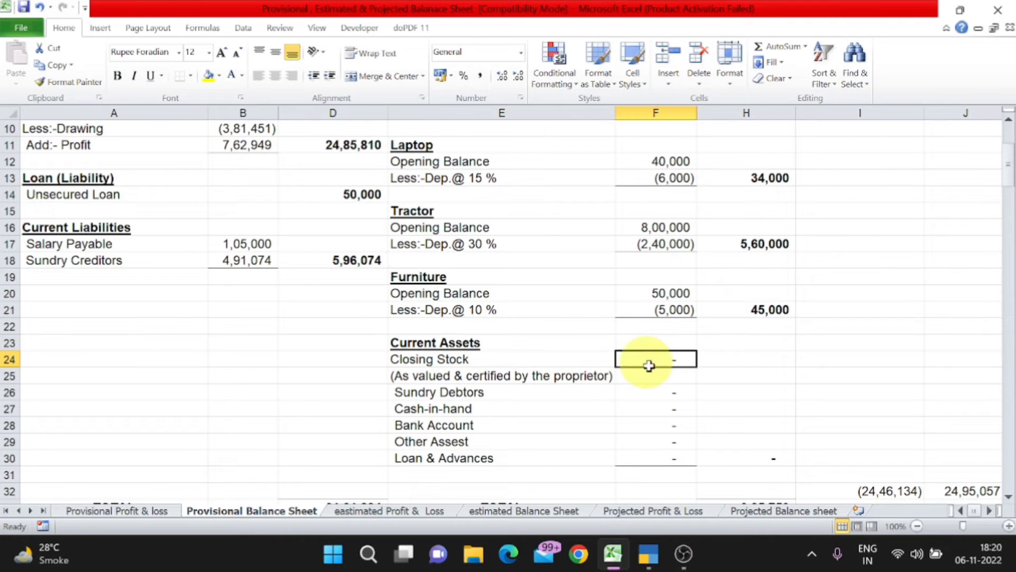
pyautogui.write('3')
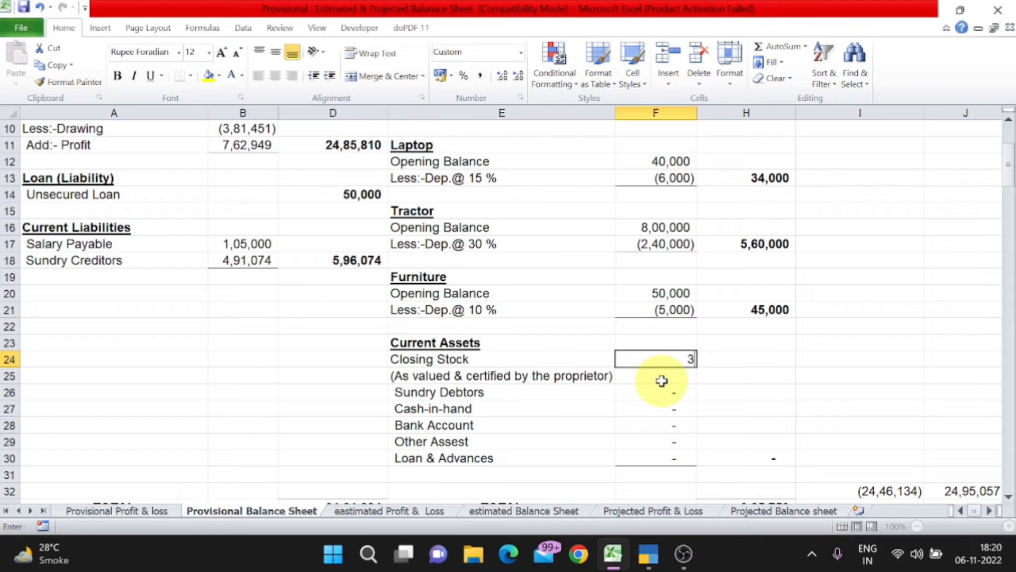
pyautogui.write('5,141')
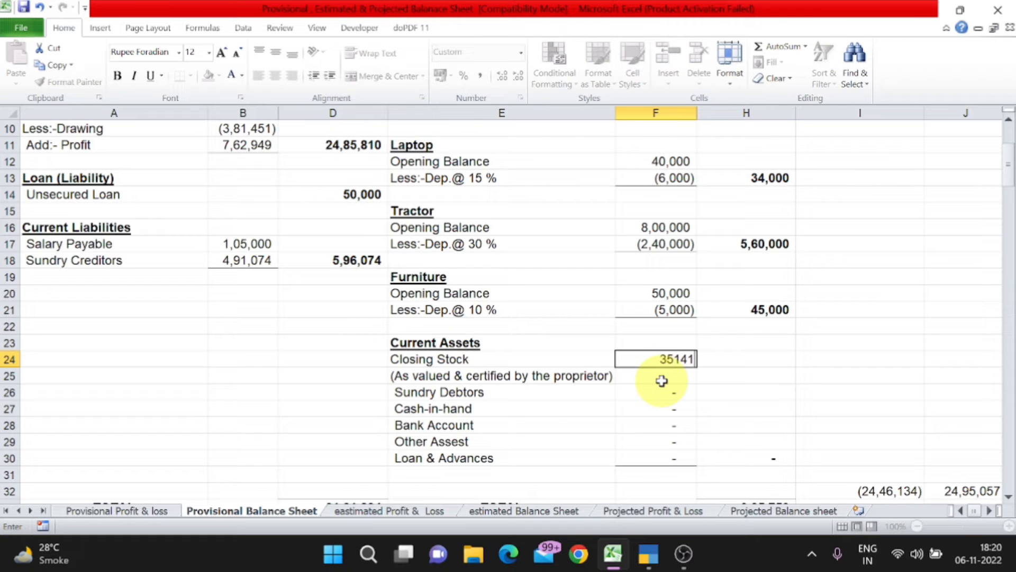
pyautogui.press('Return')
pyautogui.press('Return')
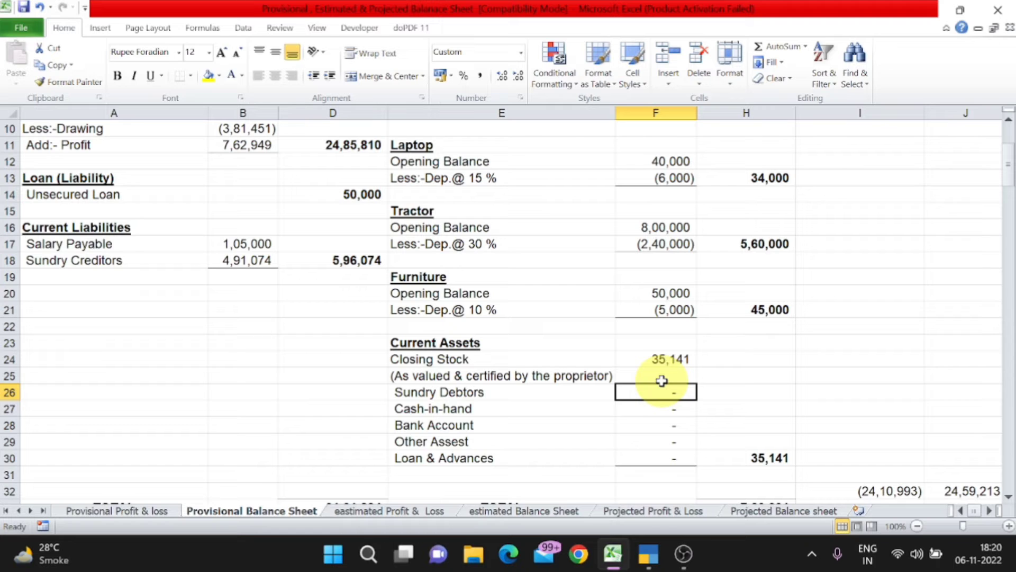
# - Enter 1201541 for sundry debtors and 307899 for cash-in-hand under current assets
pyautogui.write('1201541')
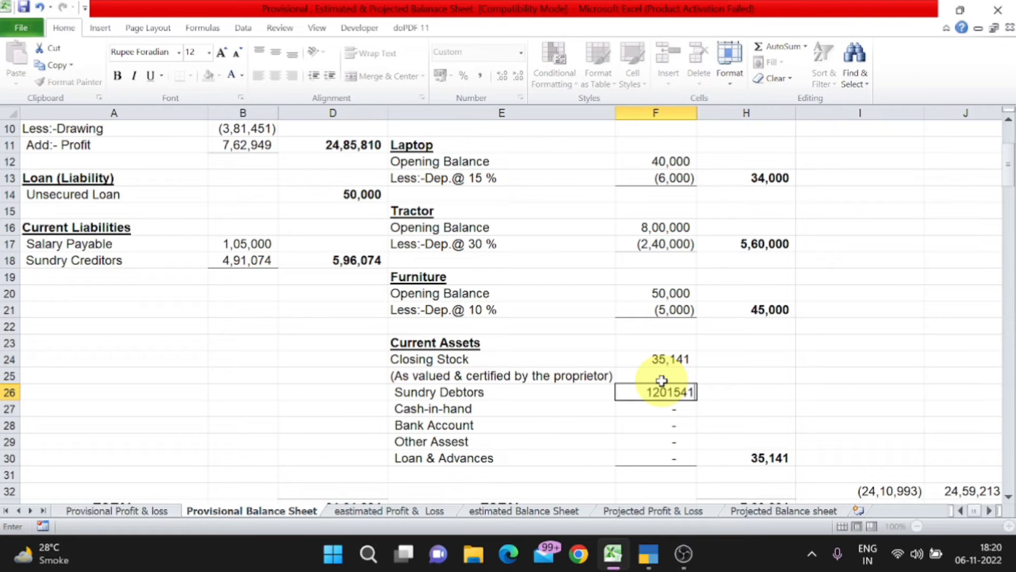
pyautogui.press('Return')
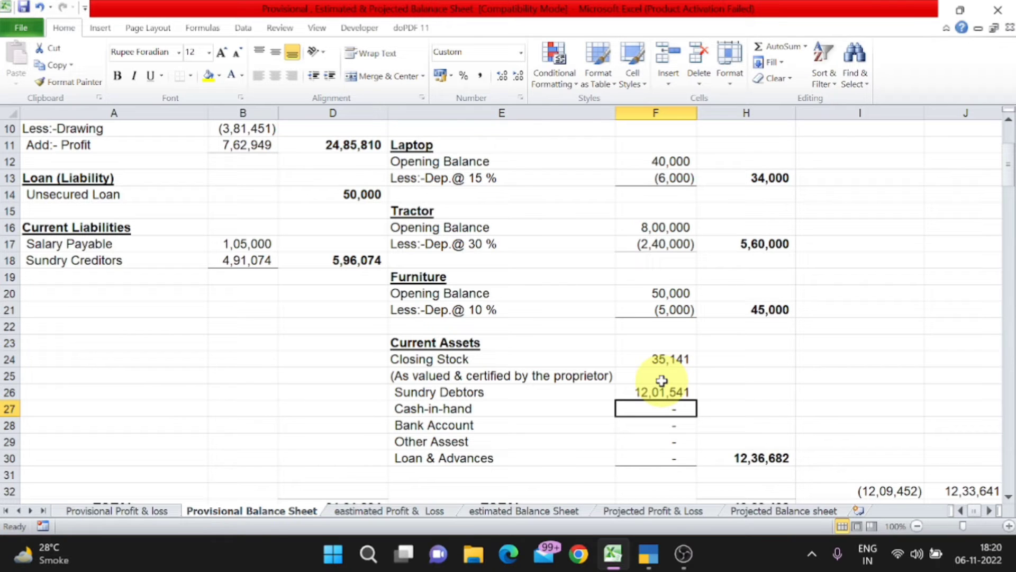
pyautogui.write('307899')
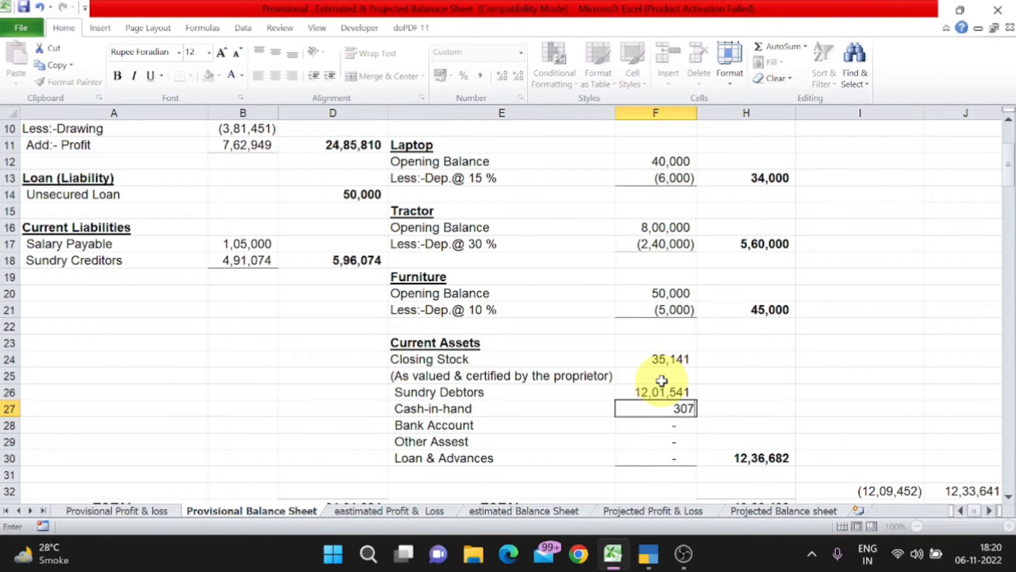
pyautogui.press('Return')
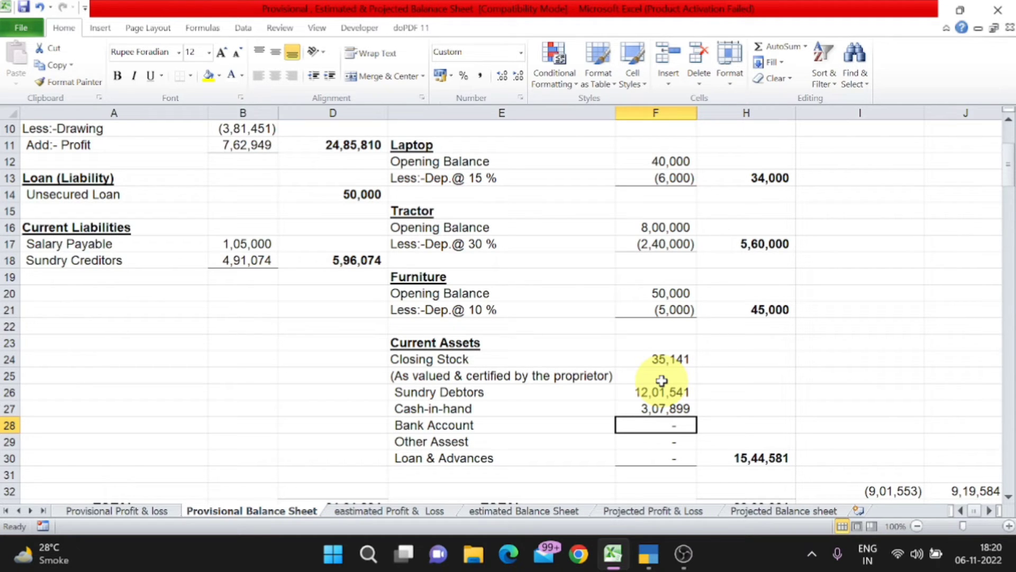
# - Enter 27716 for the bank account and 360592 for other assets under current assets
pyautogui.write('27716')
pyautogui.press('Return')
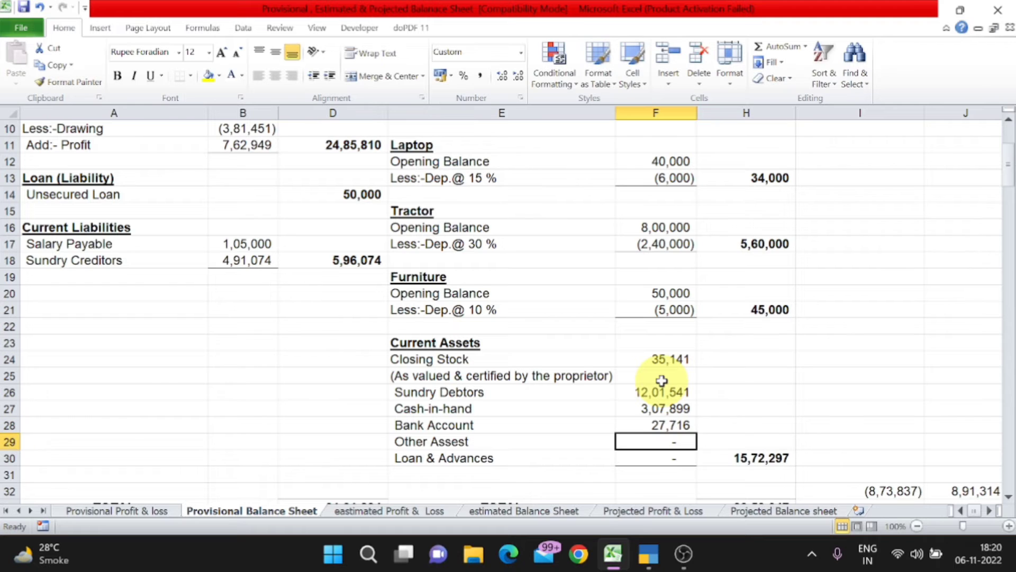
pyautogui.write('3,60,')
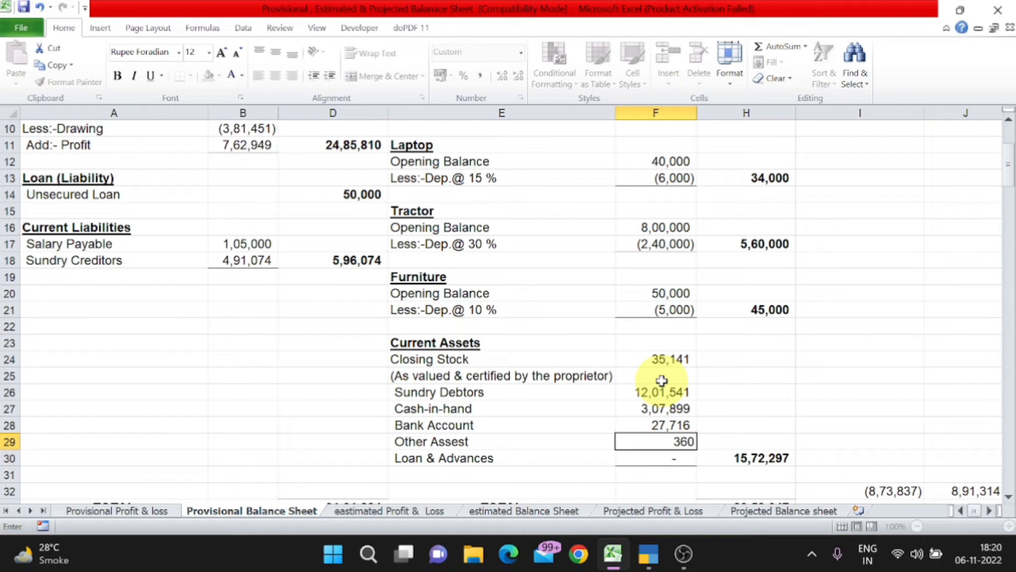
pyautogui.write('592')
pyautogui.press('Return')
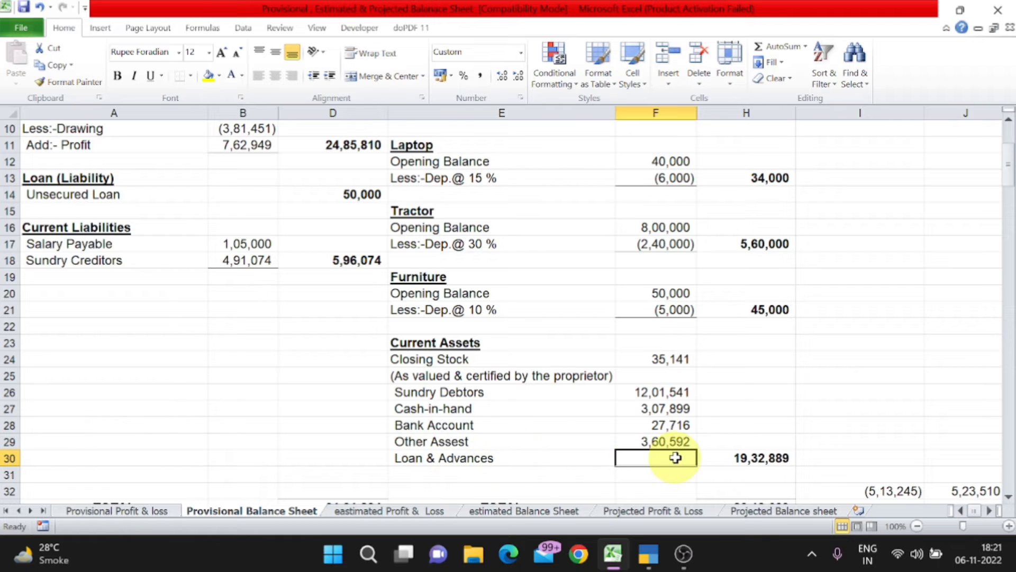
# - Enter 253994 for loan and advances, the last item of the current assets
pyautogui.write('253994')
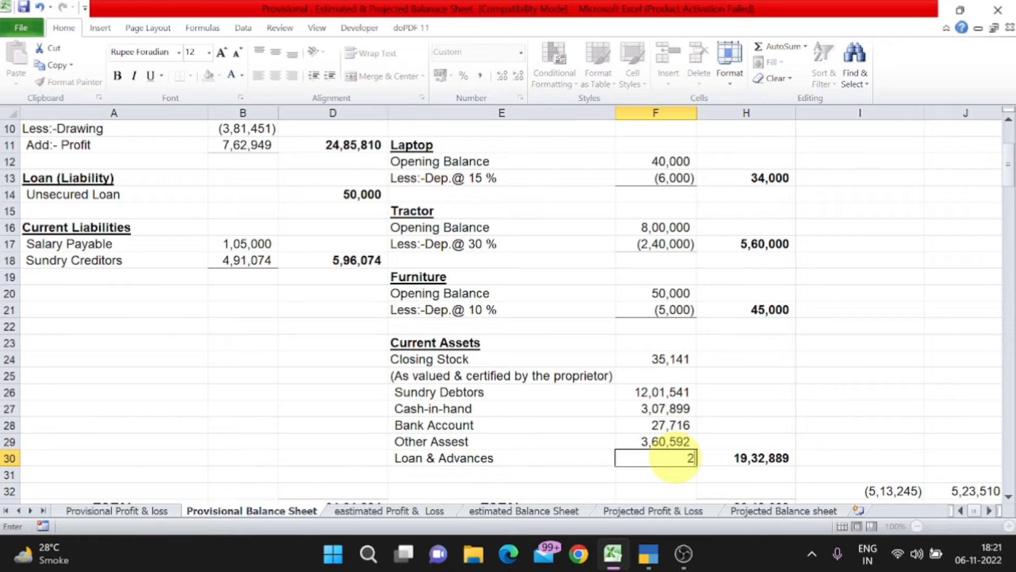
pyautogui.press('Return')
pyautogui.click(676, 458)
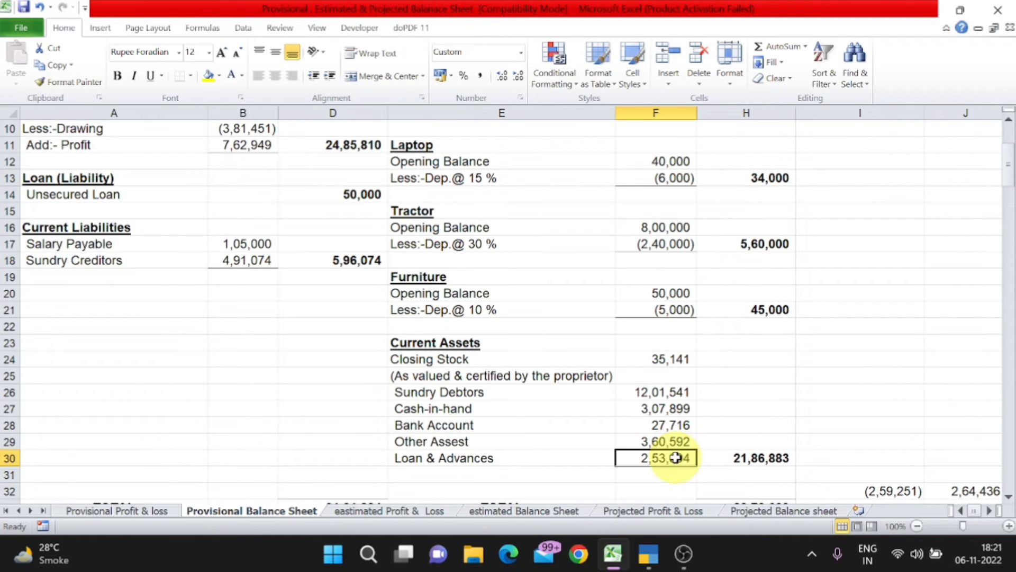
# - Compare the liabilities total with the assets total at the foot of the Provisional Balance Sheet
pyautogui.scroll(-3, 656, 345)
pyautogui.scroll(1, 615, 403)
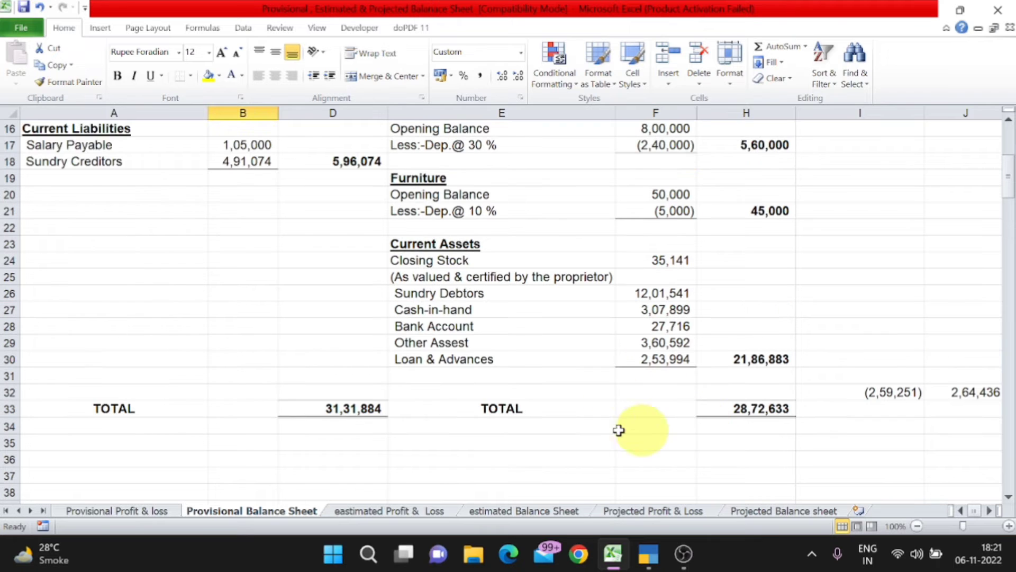
pyautogui.click(370, 411)
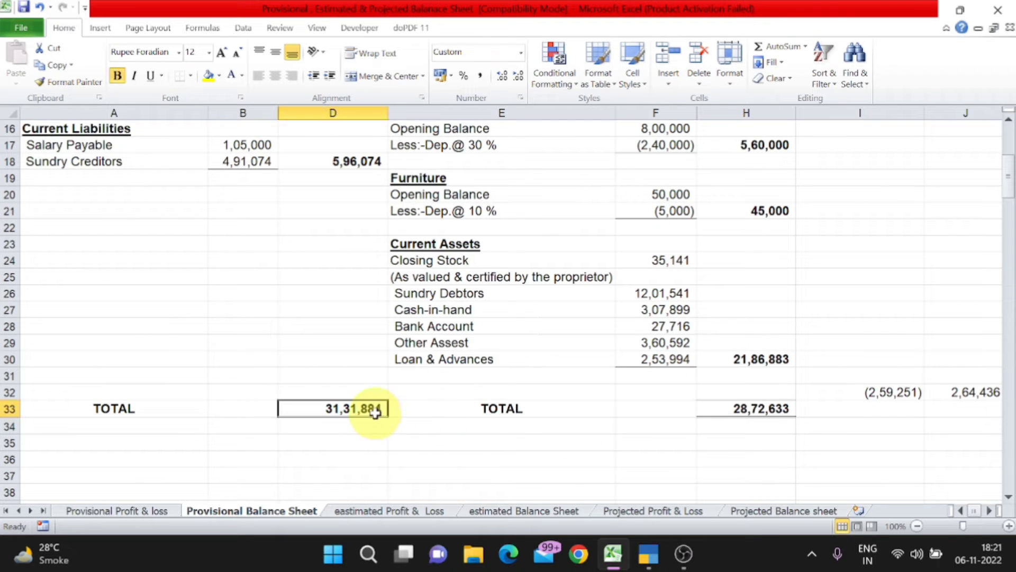
pyautogui.click(765, 412)
pyautogui.click(313, 419)
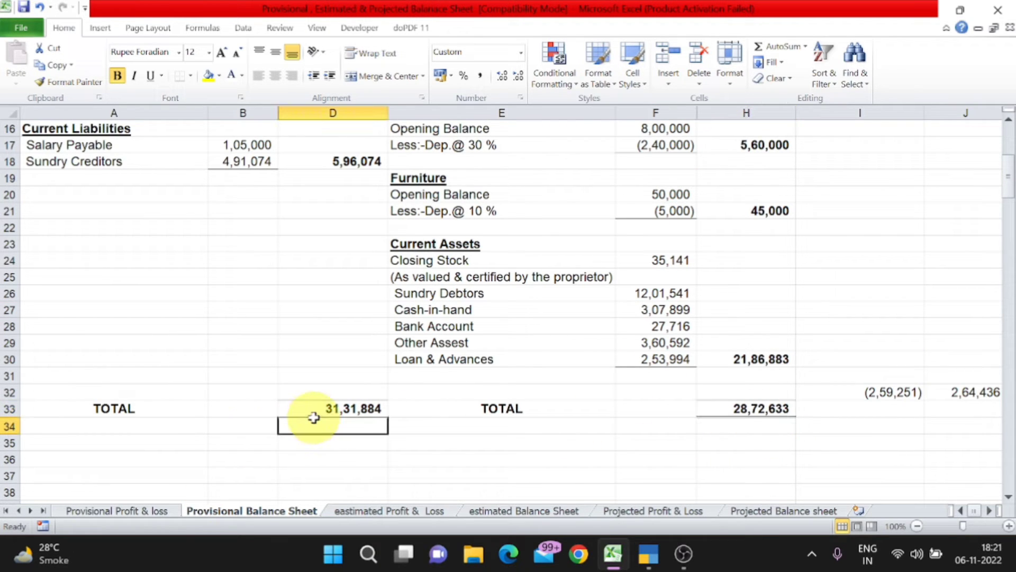
pyautogui.click(775, 406)
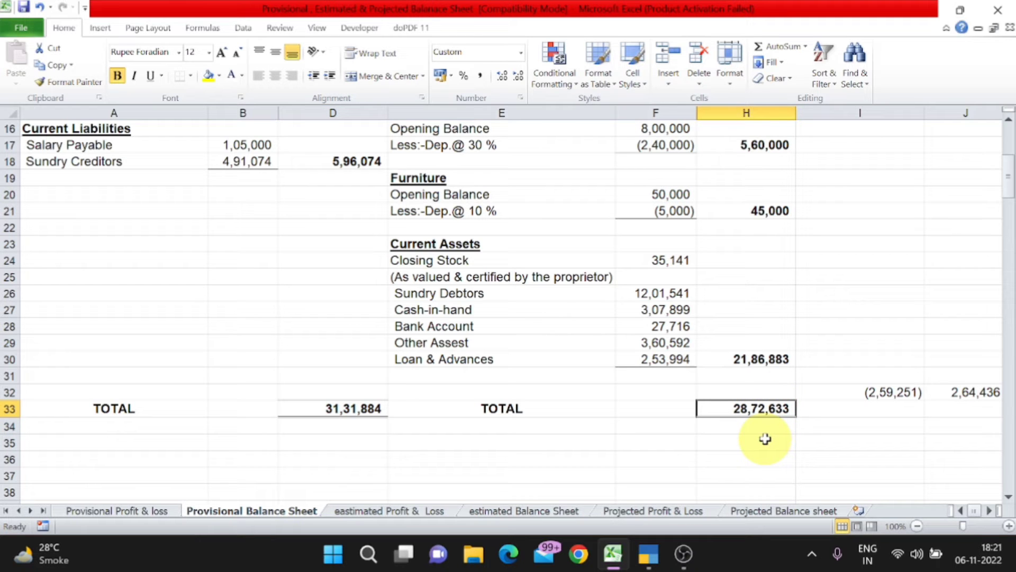
# - Add up the four fixed-asset depreciation amounts in cell I12 with the formula =8250+6000+240000+5000
pyautogui.scroll(5, 765, 439)
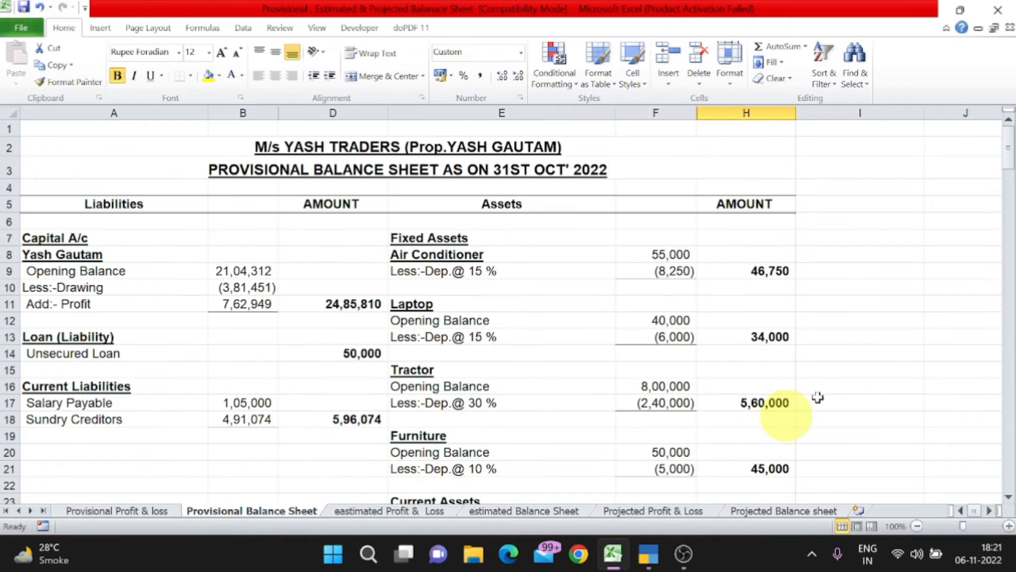
pyautogui.click(868, 320)
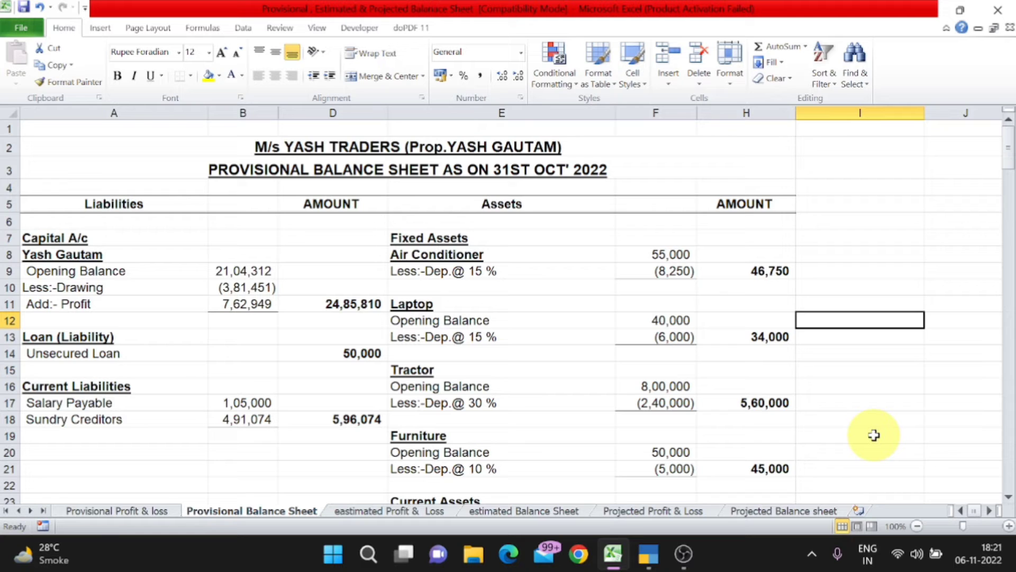
pyautogui.write('=')
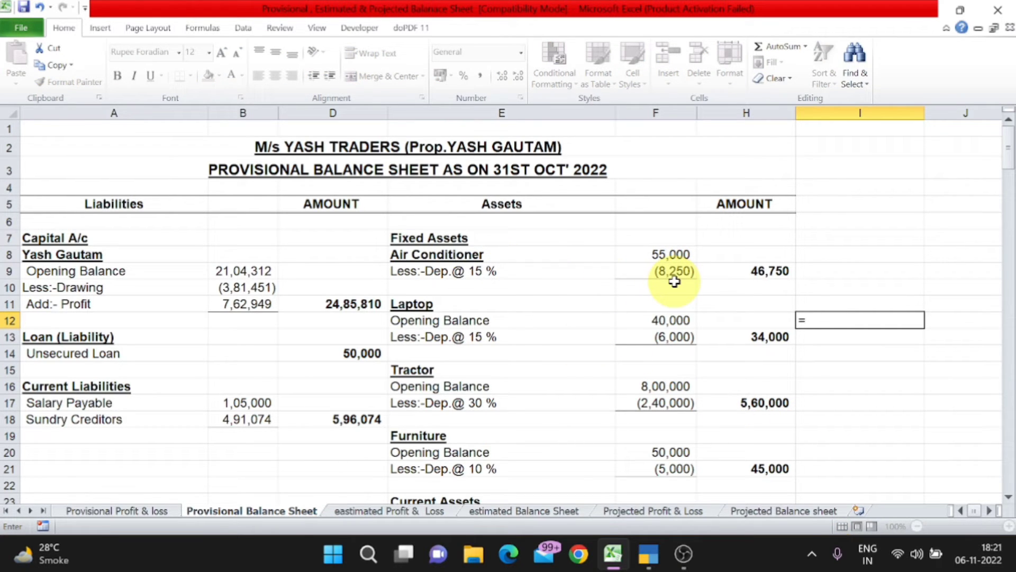
pyautogui.write('8250+')
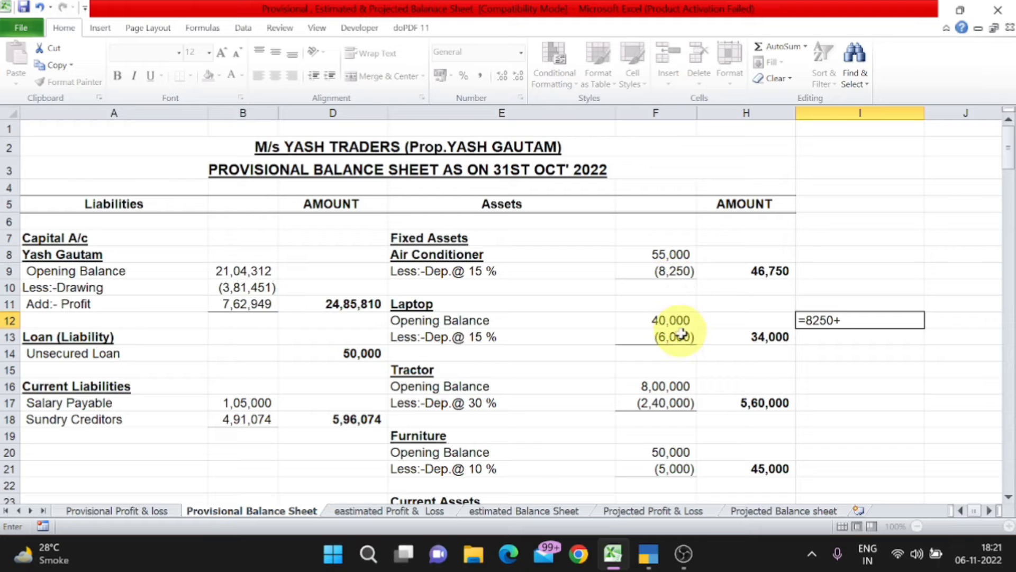
pyautogui.write('60')
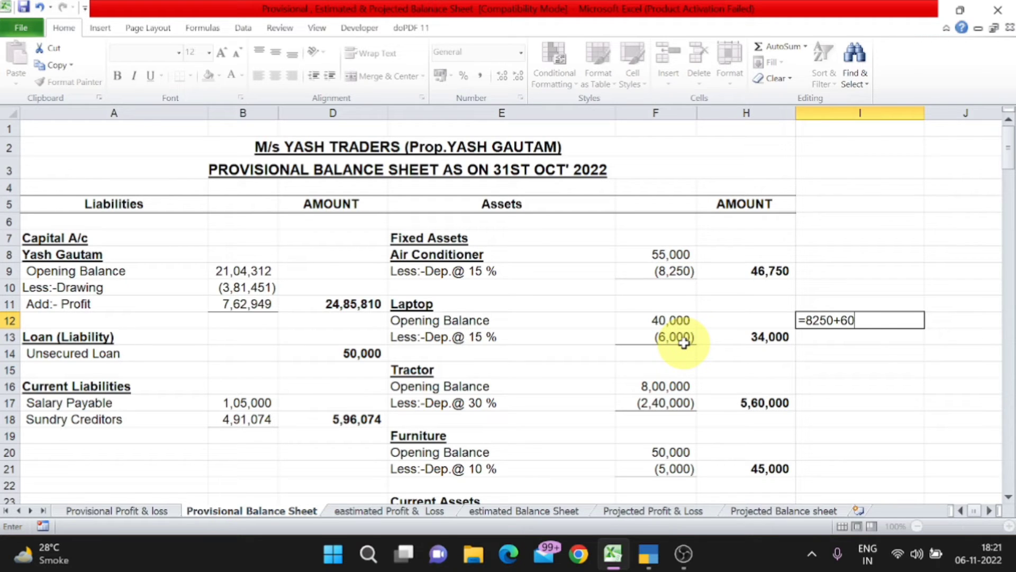
pyautogui.write('00')
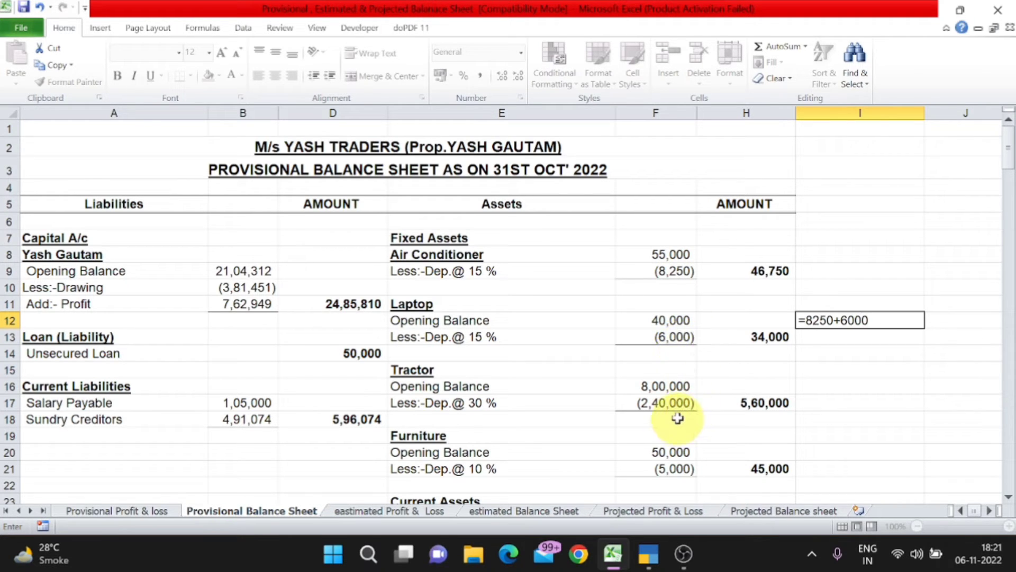
pyautogui.write('+240000+5000')
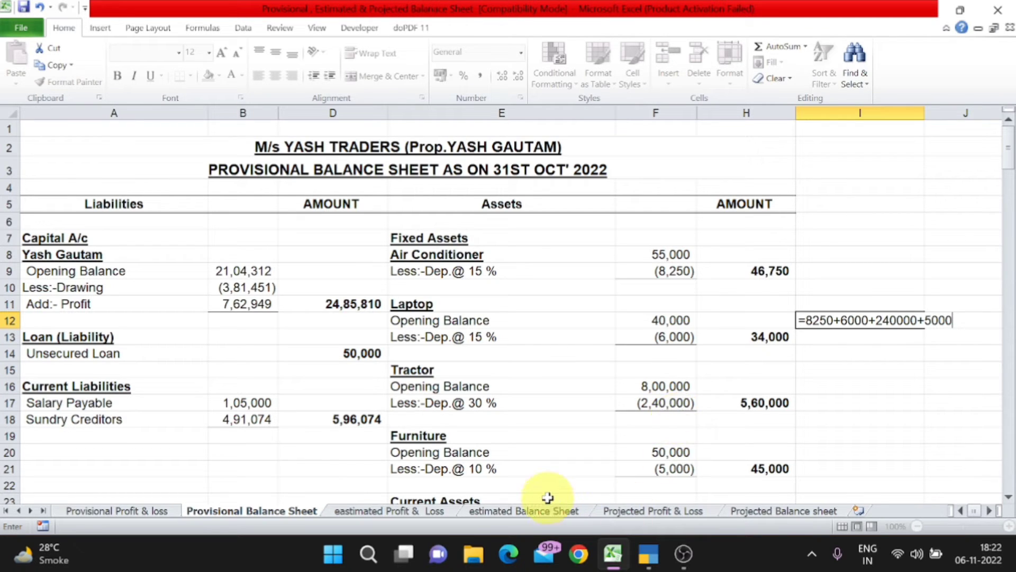
pyautogui.hotkey('ctrl', 'Return')
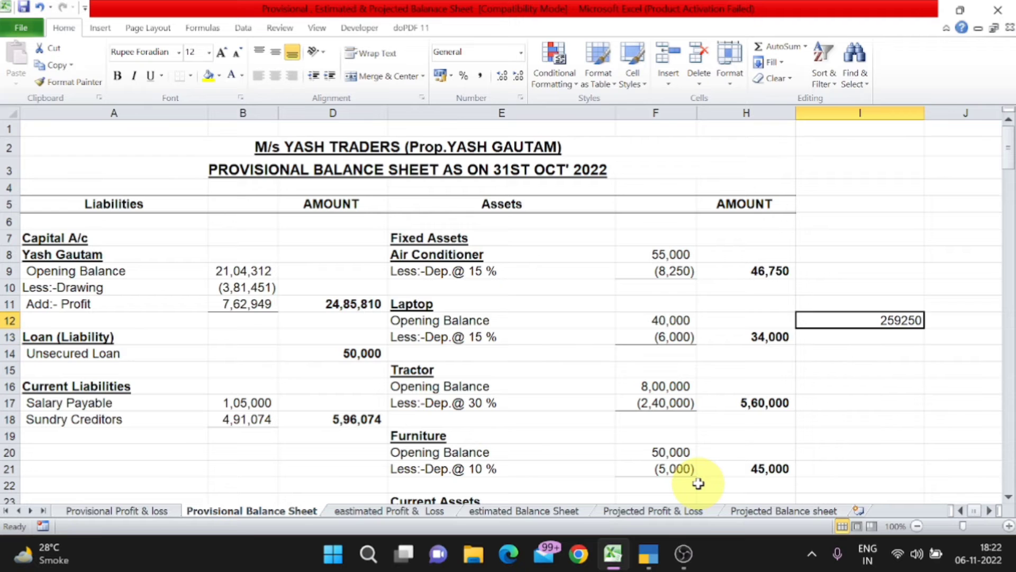
# - Link the To Depreciation amount in the Provisional Profit & loss sheet to cell I12 of the Provisional Balance Sheet
pyautogui.scroll(-4, 877, 333)
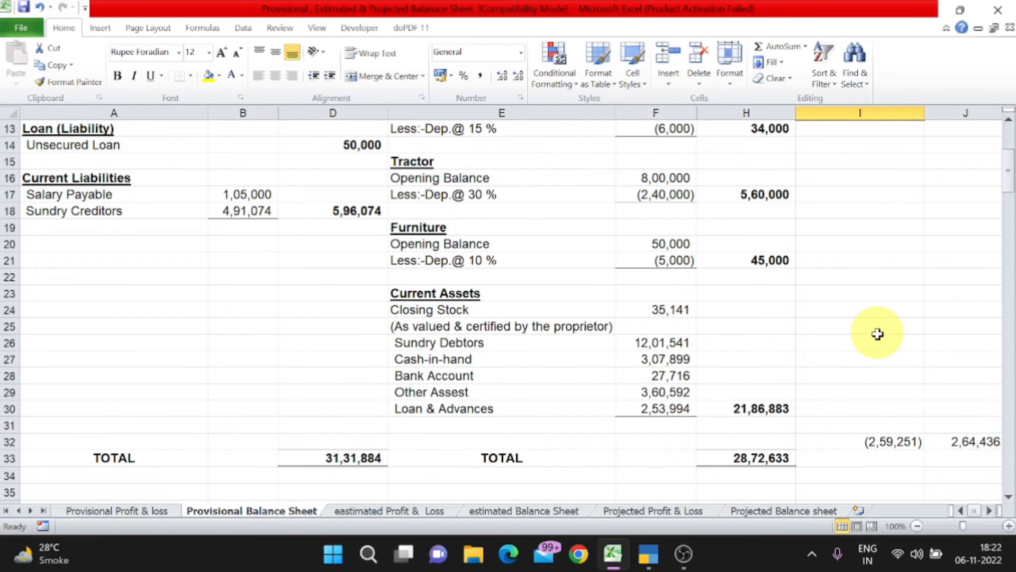
pyautogui.click(140, 512)
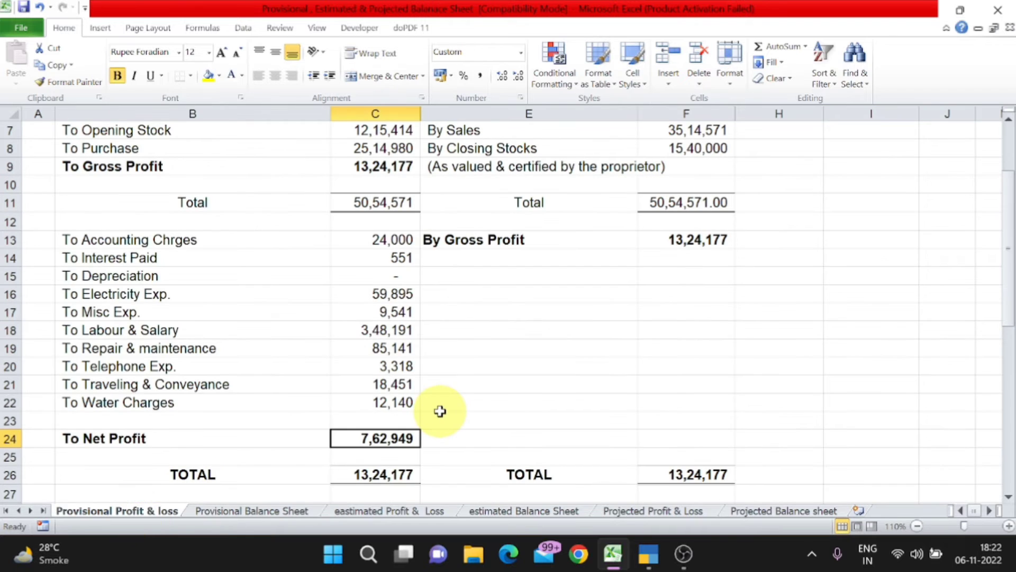
pyautogui.click(396, 276)
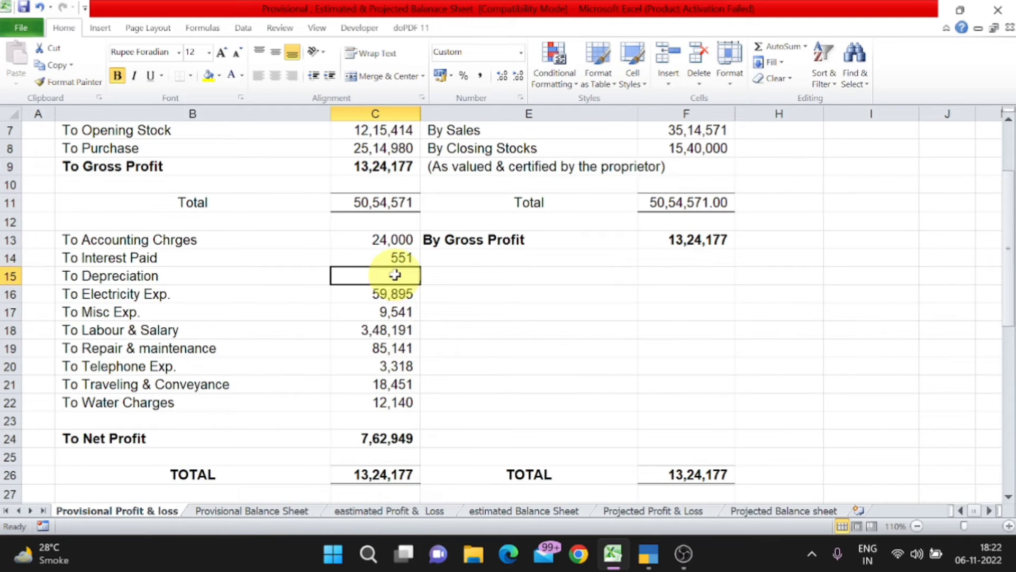
pyautogui.write('259')
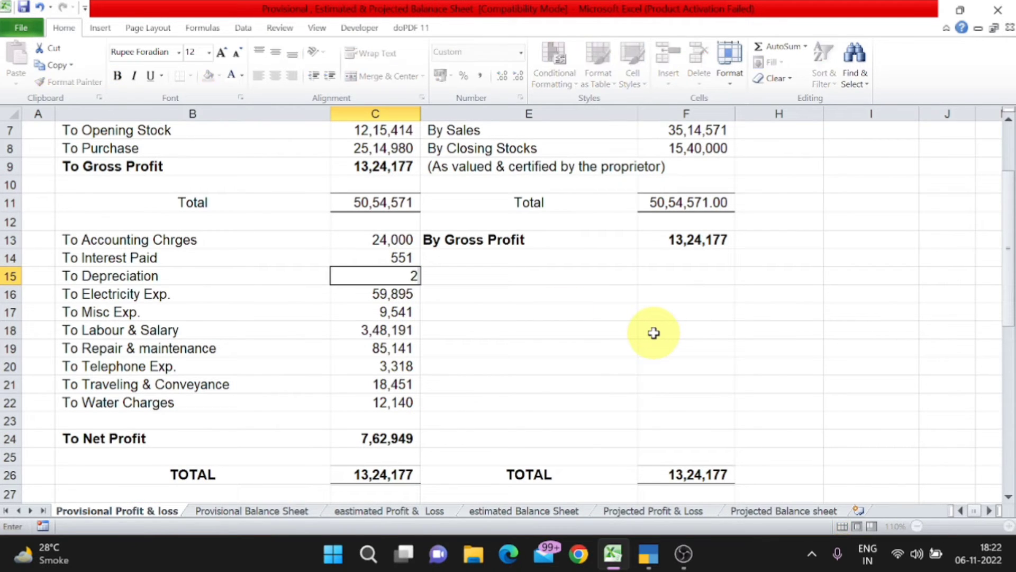
pyautogui.press('BackSpace')
pyautogui.press('BackSpace')
pyautogui.press('BackSpace')
pyautogui.write('+')
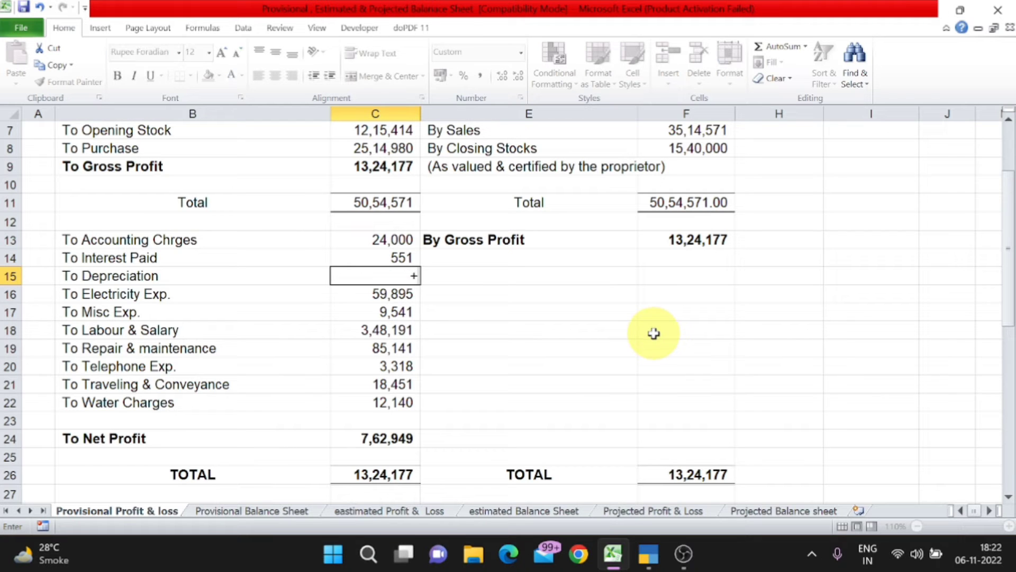
pyautogui.click(217, 509)
pyautogui.scroll(4, 799, 341)
pyautogui.click(885, 325)
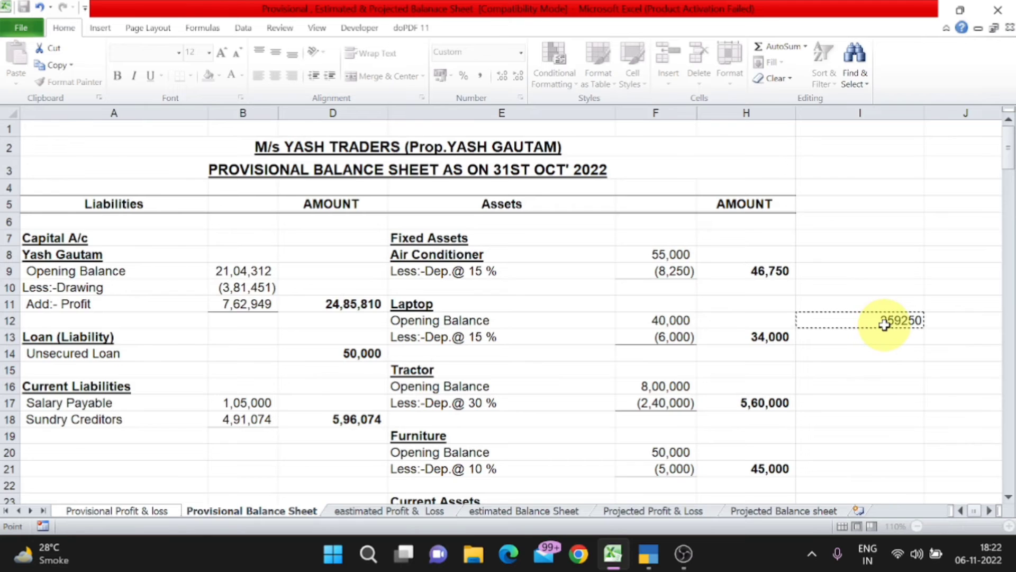
pyautogui.press('Return')
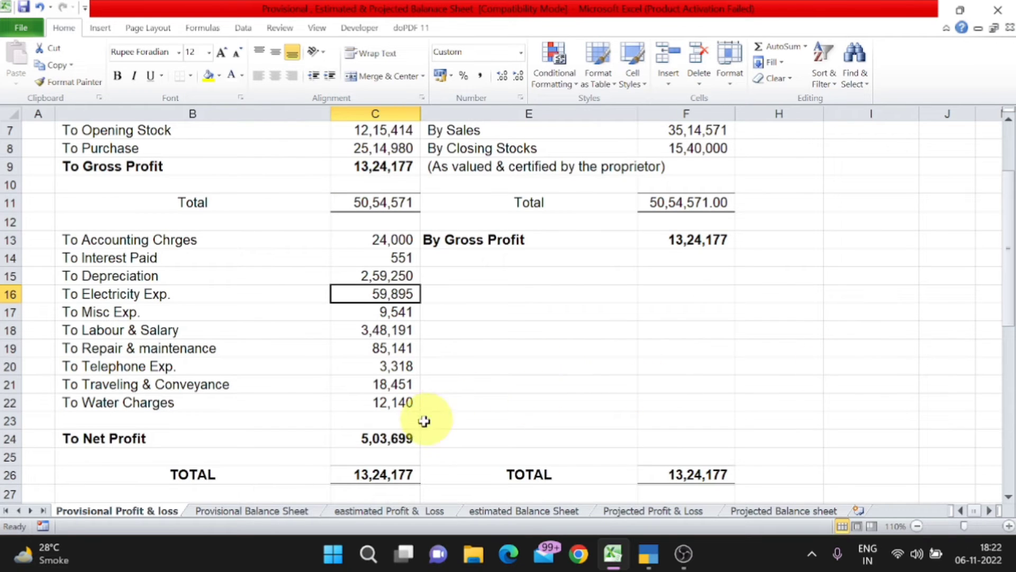
# - Check the net profit in the Provisional Profit & loss sheet and compare both totals of the Provisional Balance Sheet
pyautogui.click(374, 438)
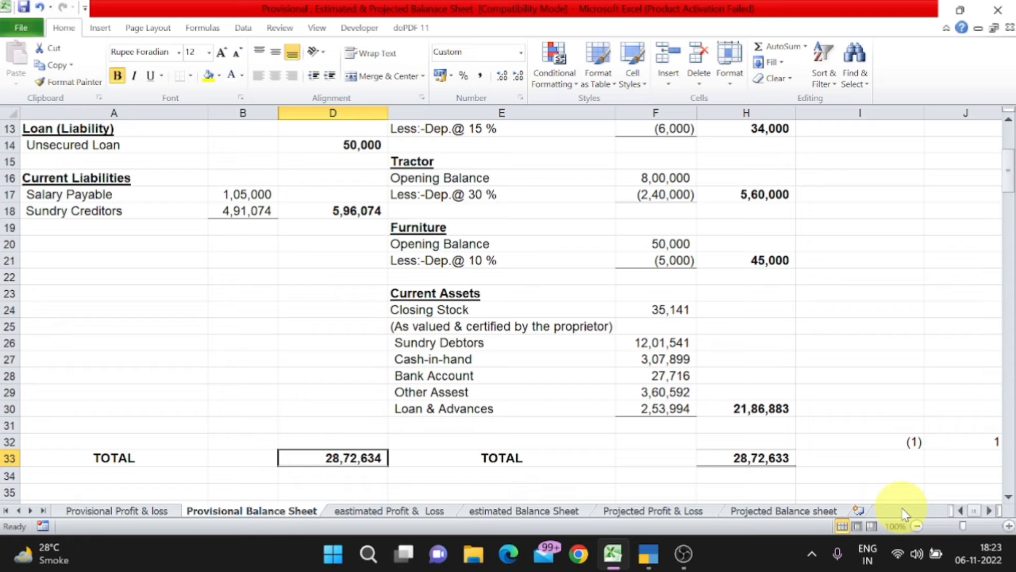
pyautogui.press('Right')
pyautogui.press('Right')
pyautogui.press('Right')
pyautogui.press('Down')
pyautogui.scroll(-1, 674, 318)
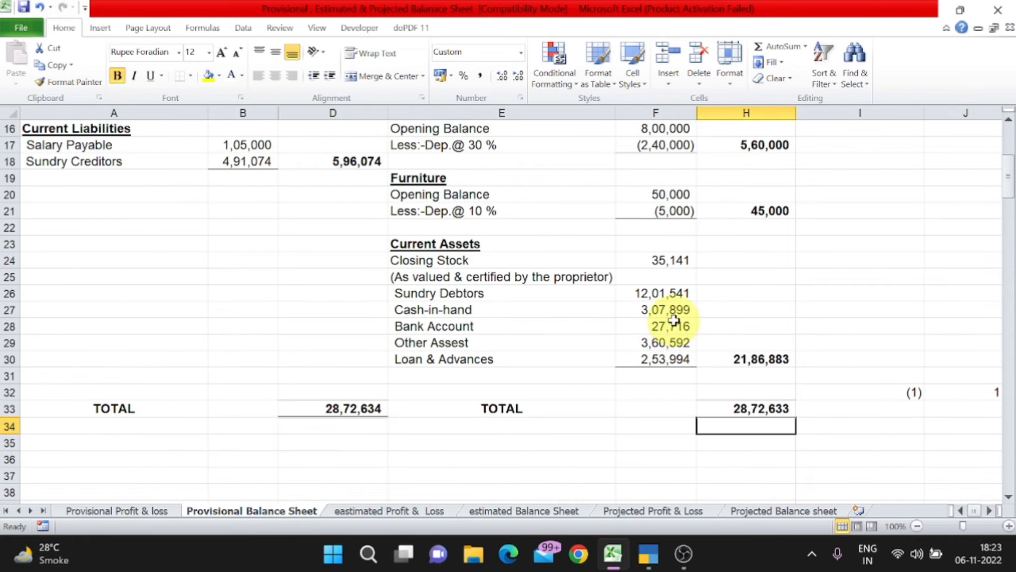
# - Change the cash-in-hand amount under current assets to the formula =307899+1
pyautogui.click(673, 324)
pyautogui.click(673, 311)
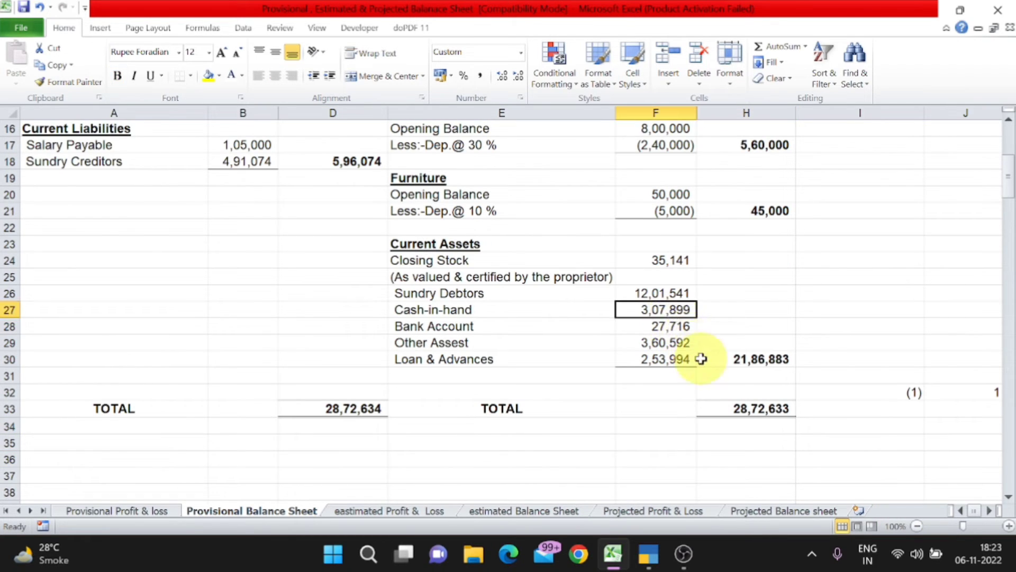
pyautogui.press('F2')
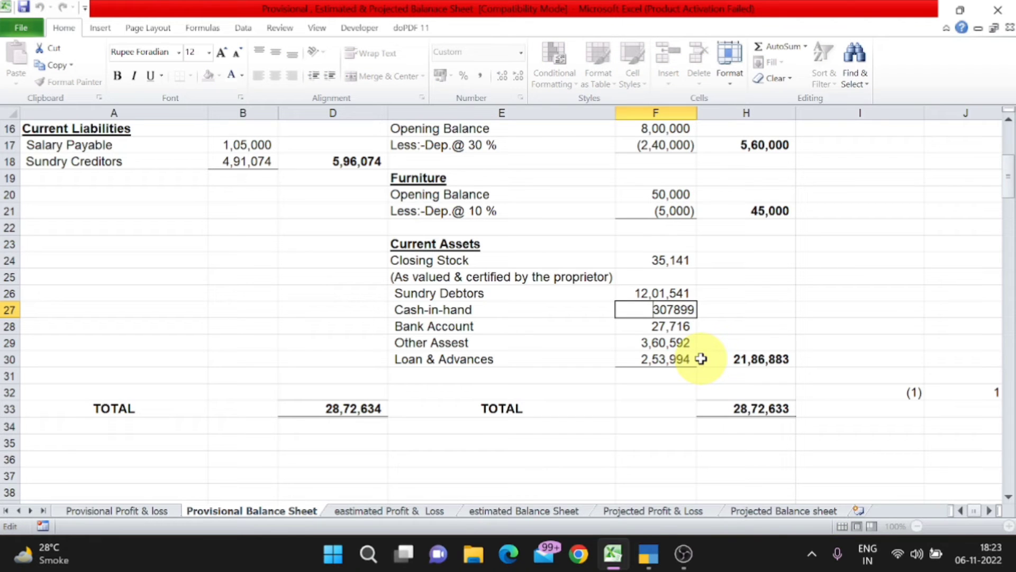
pyautogui.press('Home')
pyautogui.write('=')
pyautogui.press('End')
pyautogui.write('-')
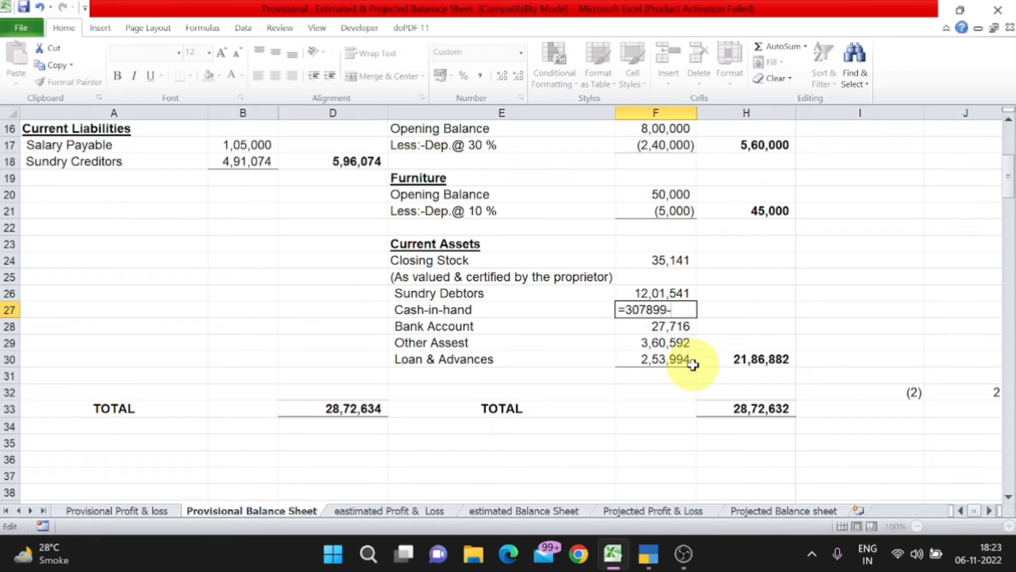
pyautogui.press('BackSpace')
pyautogui.write('+1')
pyautogui.press('Return')
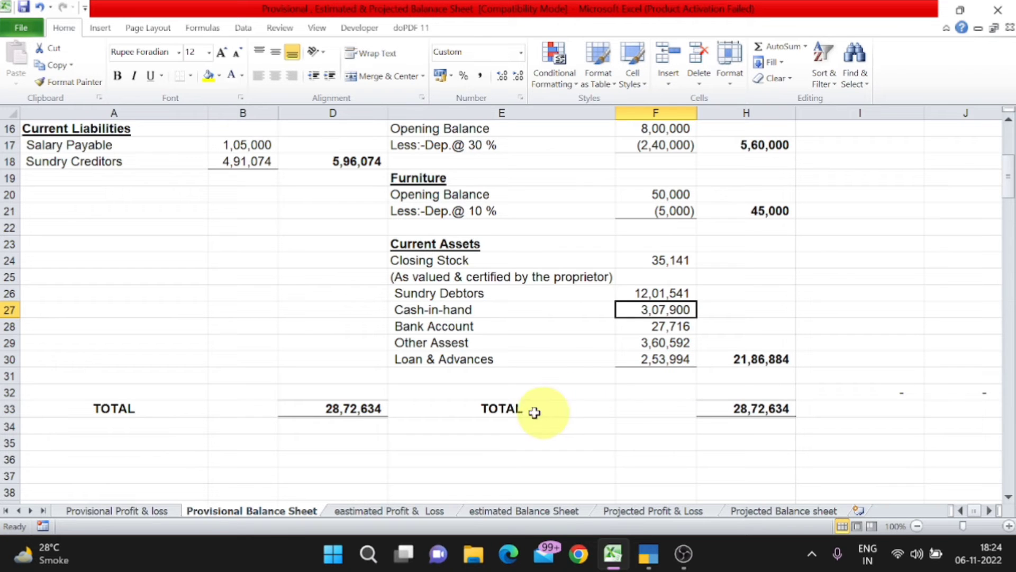
# - Compare the liabilities and assets totals, and review the Provisional Balance Sheet and Provisional Profit & loss account
pyautogui.click(359, 415)
pyautogui.click(782, 413)
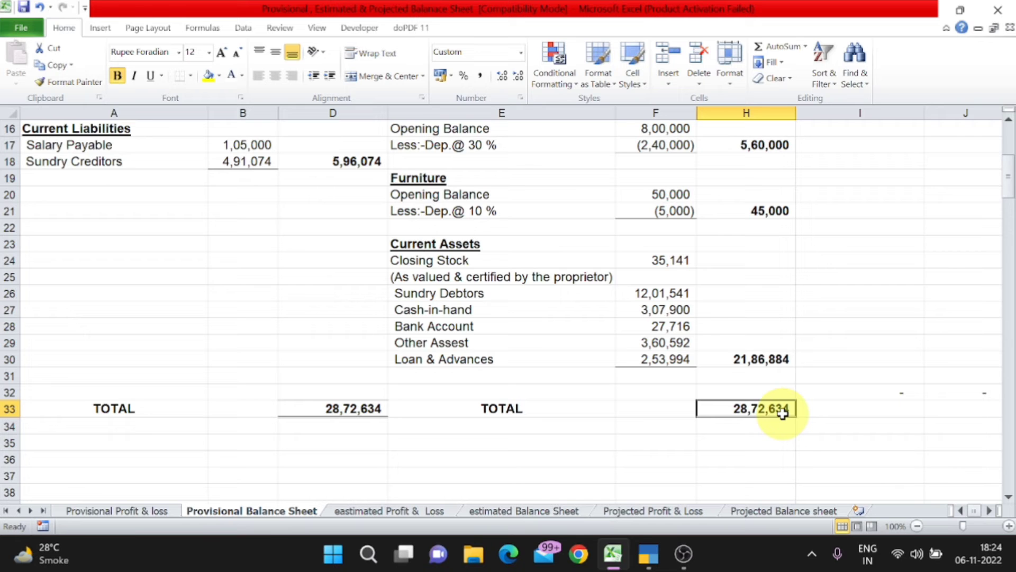
pyautogui.scroll(5, 783, 413)
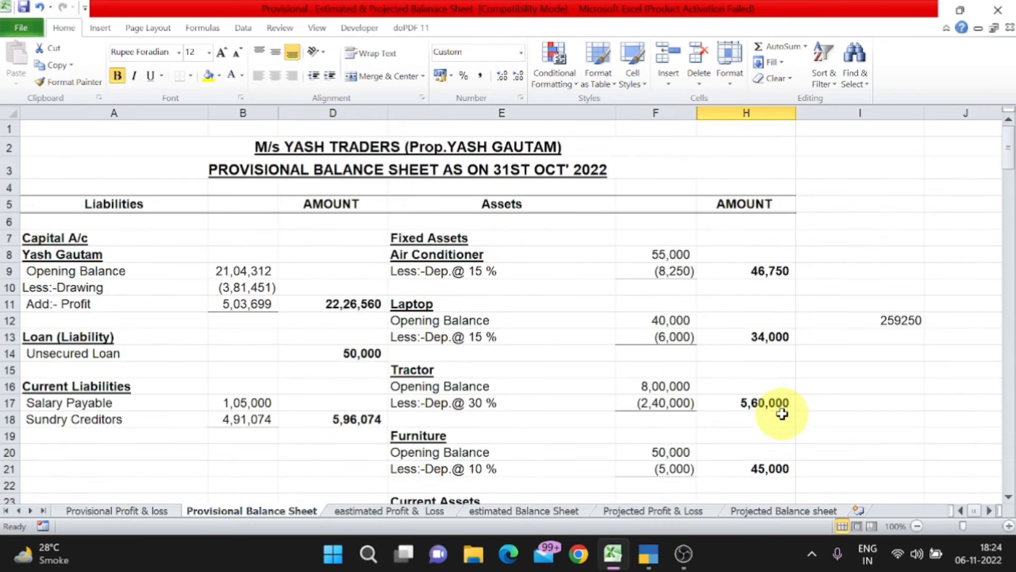
pyautogui.click(144, 510)
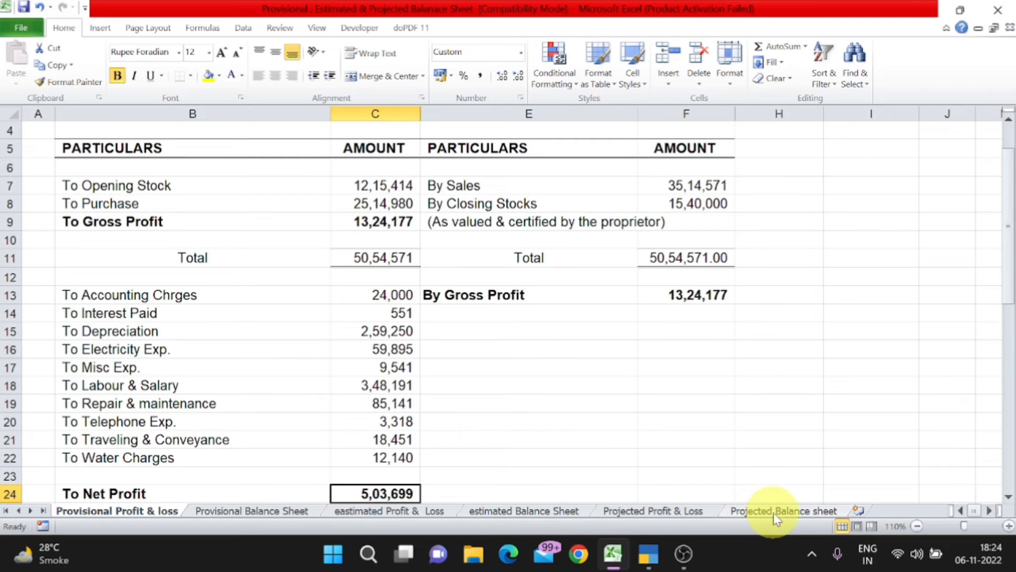
pyautogui.scroll(1, 241, 393)
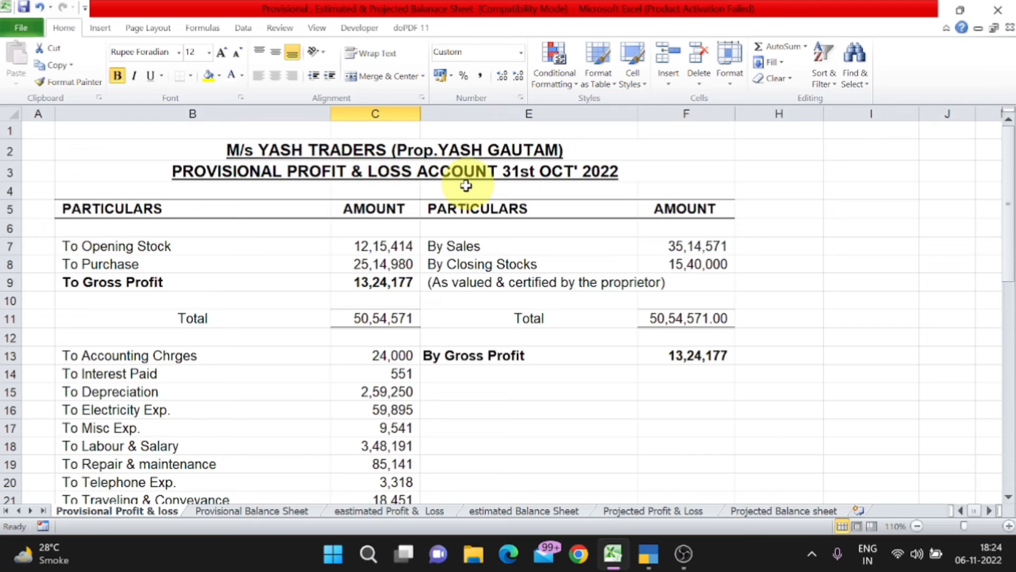
pyautogui.click(273, 512)
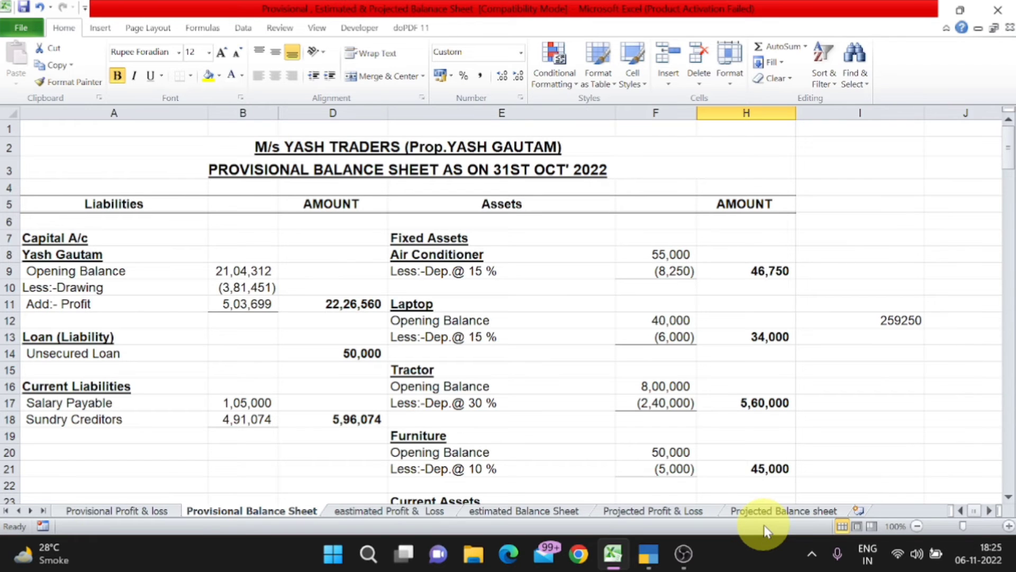
pyautogui.hotkey('ctrl', 'pageup')
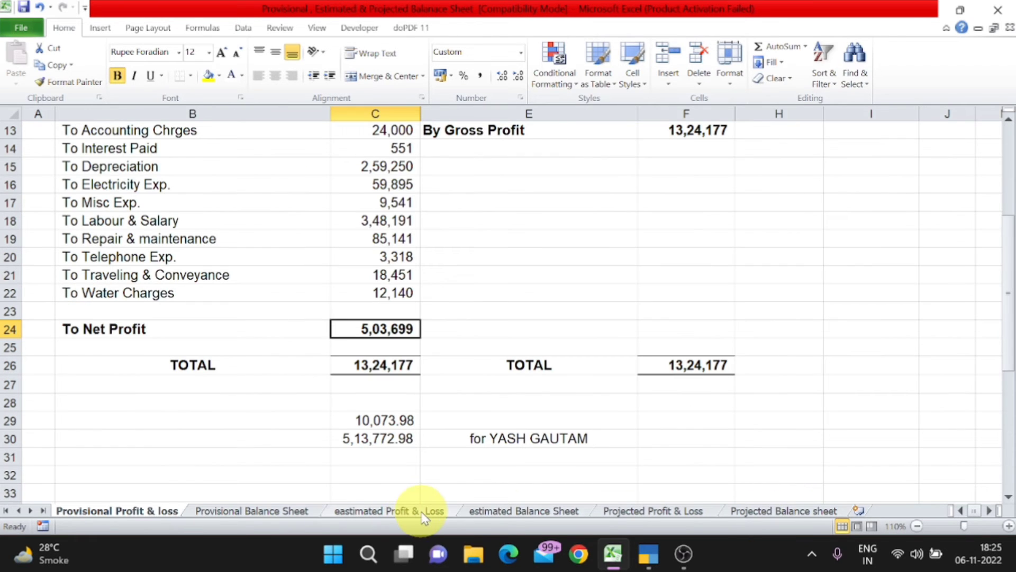
# - Examine the estimated and projected profit and loss accounts and balance sheets, including the totals at their foot
pyautogui.click(499, 510)
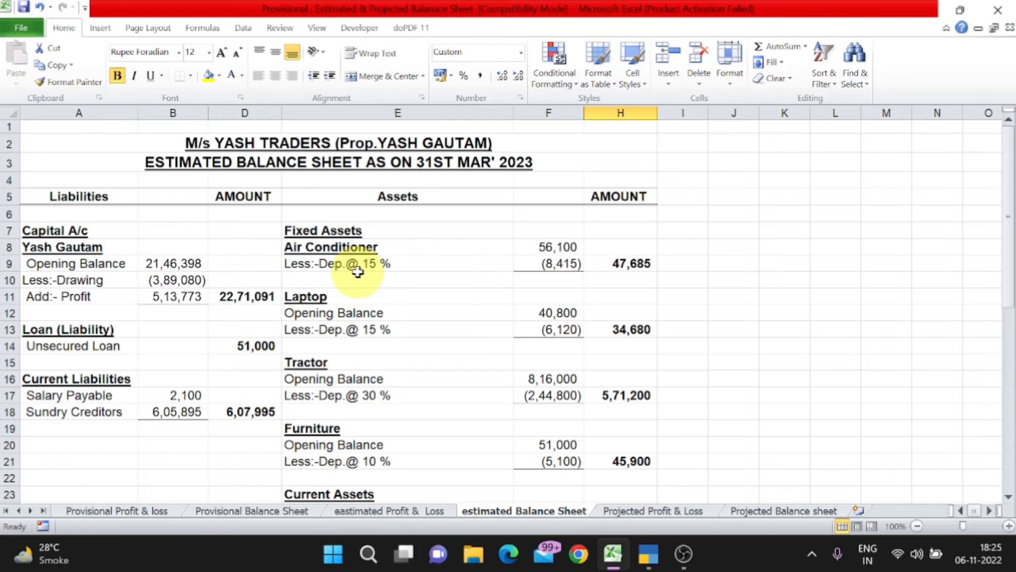
pyautogui.click(394, 511)
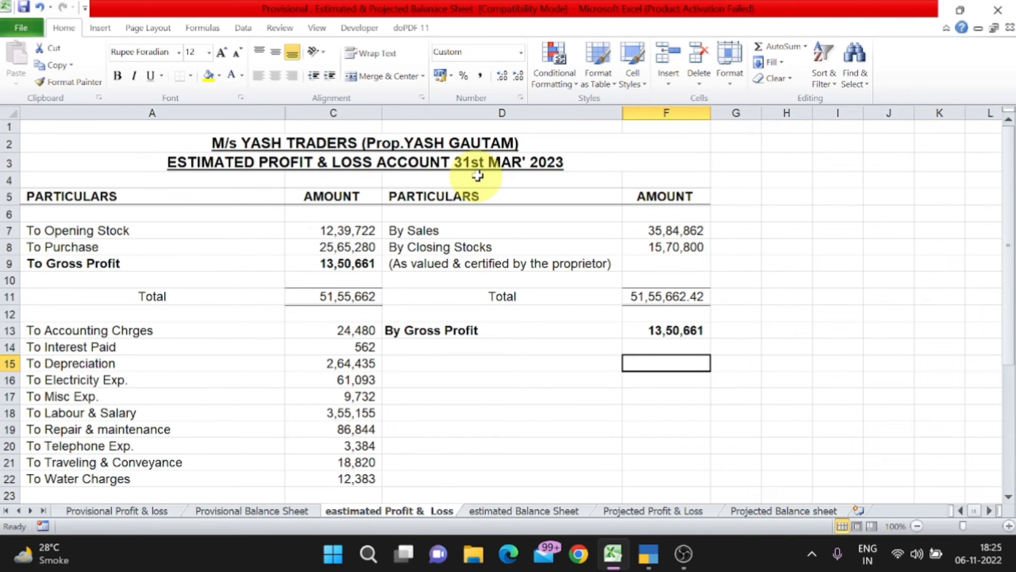
pyautogui.hotkey('ctrl', 'pagedown')
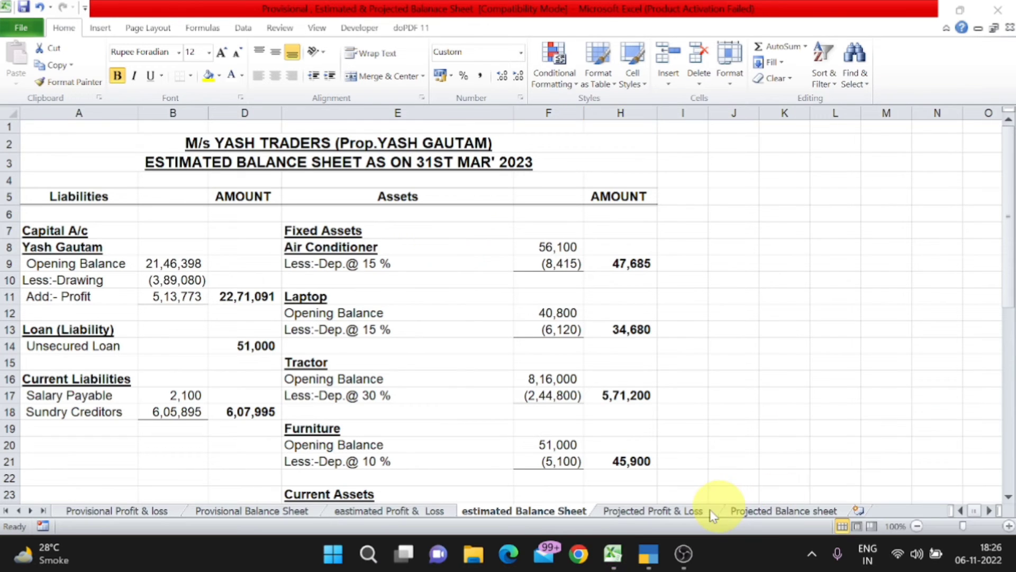
pyautogui.click(663, 512)
pyautogui.scroll(-2, 381, 387)
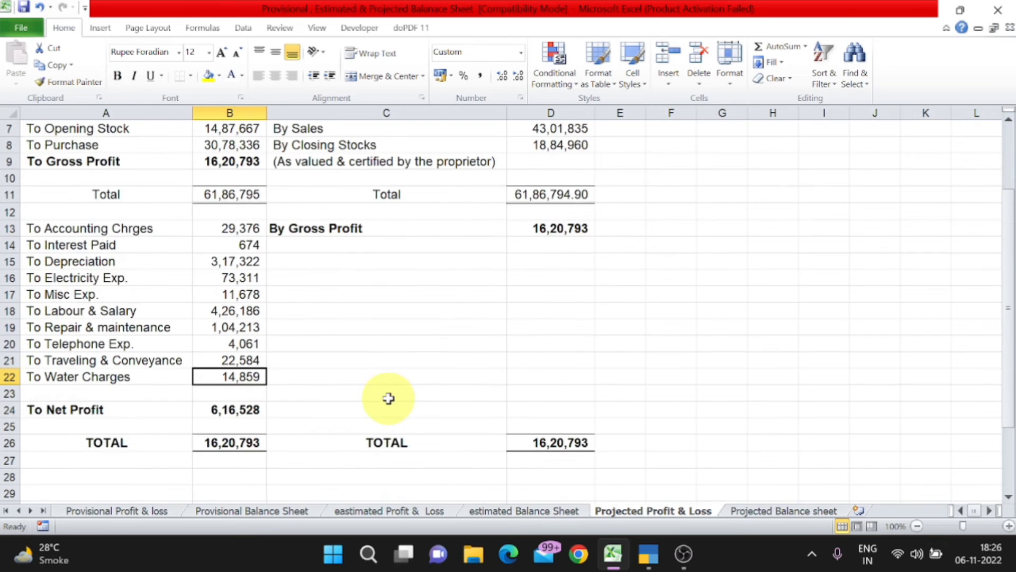
pyautogui.scroll(2, 461, 356)
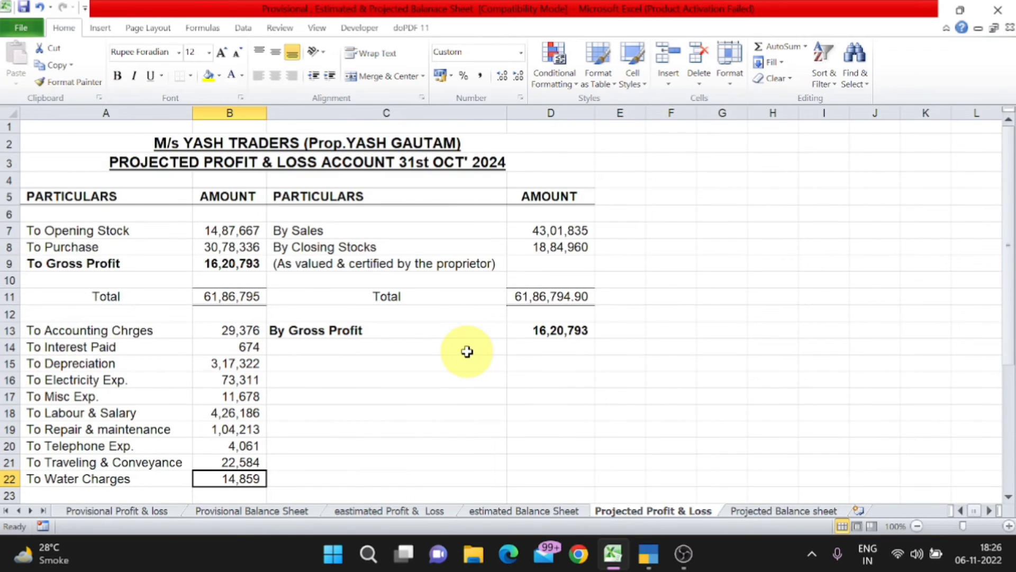
pyautogui.hotkey('ctrl', 'pagedown')
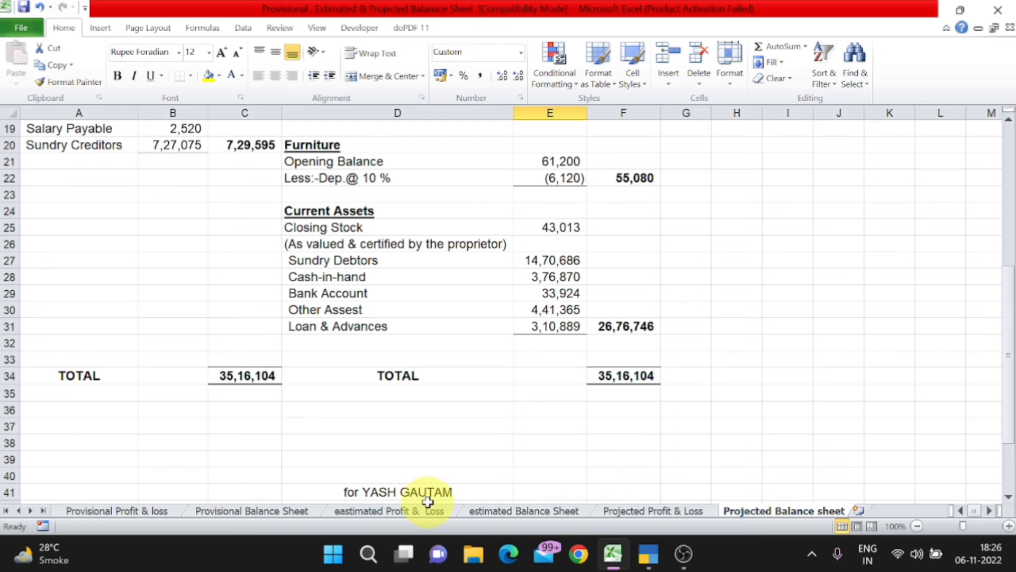
pyautogui.click(525, 511)
pyautogui.scroll(-5, 452, 402)
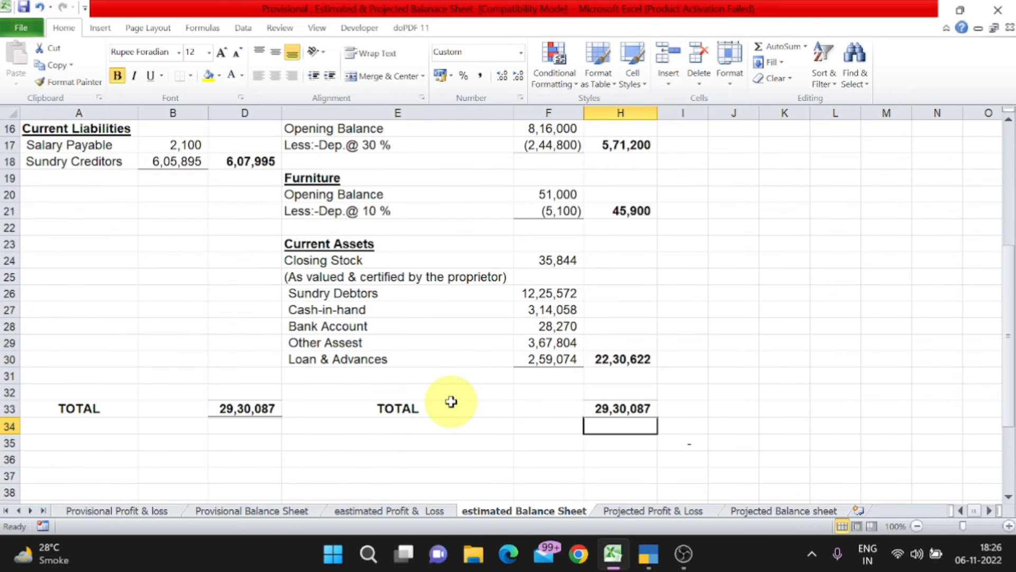
pyautogui.scroll(5, 268, 411)
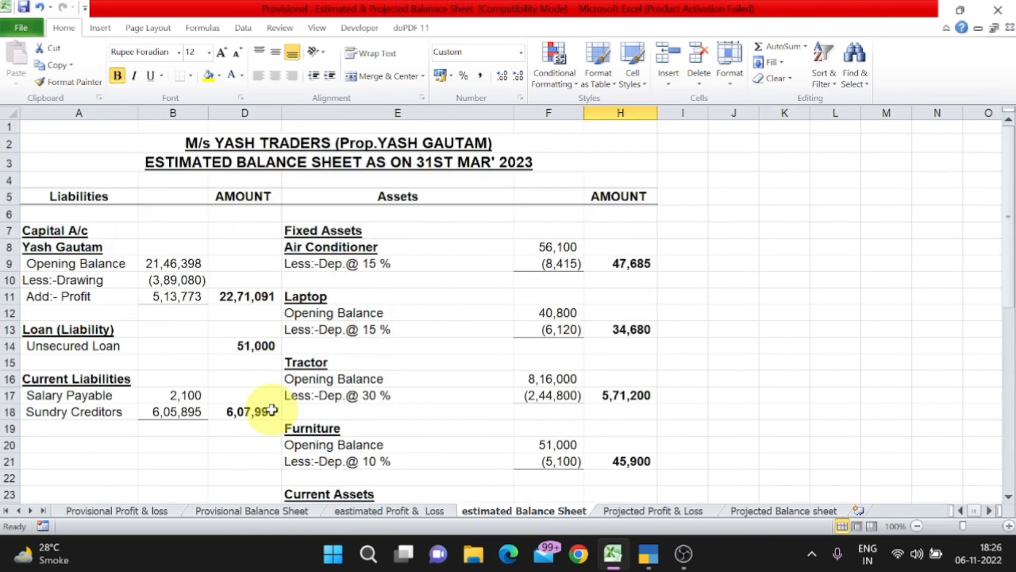
# - Review the estimated balance sheet and the provisional sheets, and compare the liabilities and assets totals of the Projected Balance Sheet
pyautogui.scroll(-5, 401, 472)
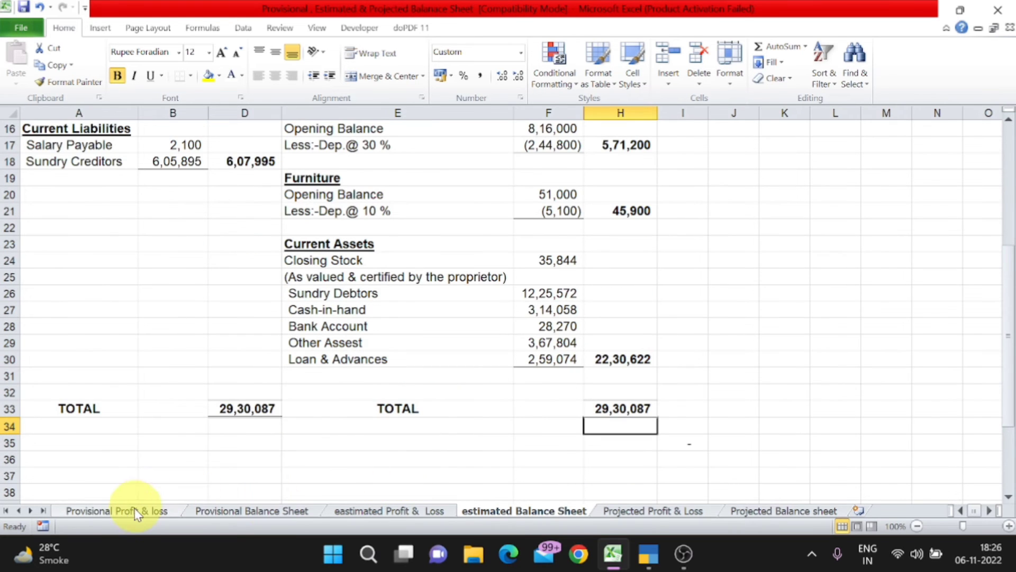
pyautogui.click(133, 511)
pyautogui.scroll(4, 361, 415)
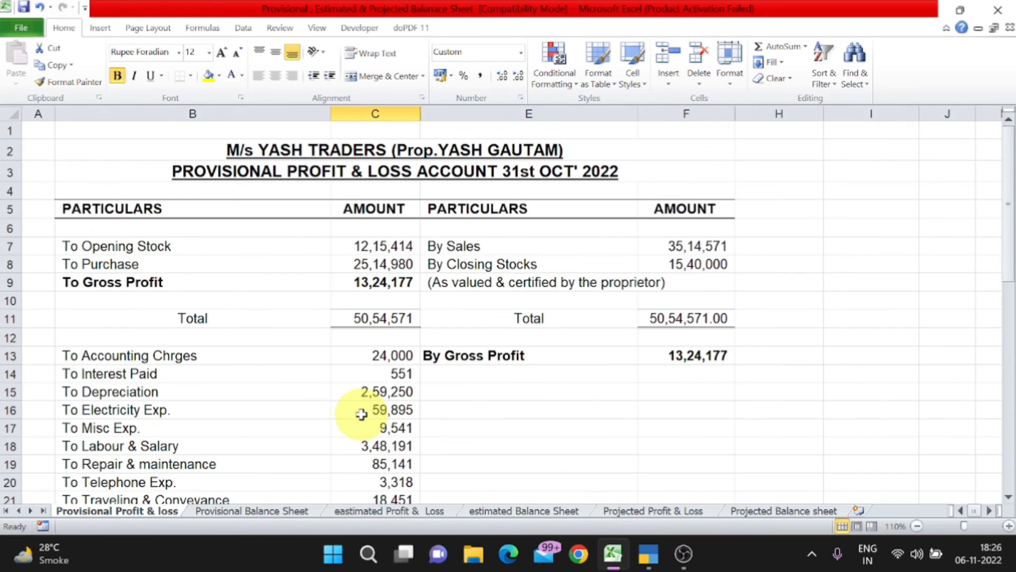
pyautogui.click(272, 512)
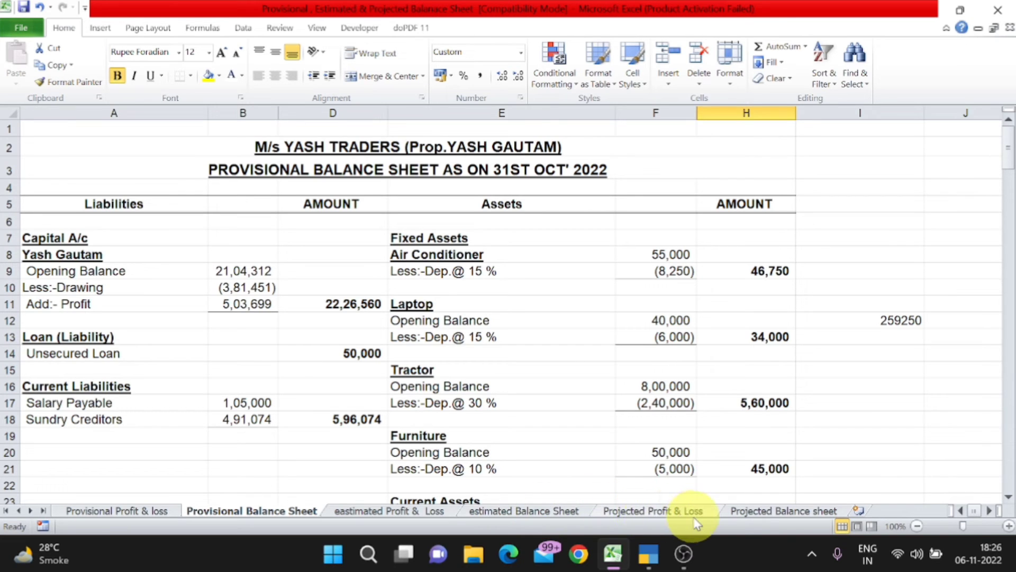
pyautogui.click(797, 513)
pyautogui.scroll(6, 560, 436)
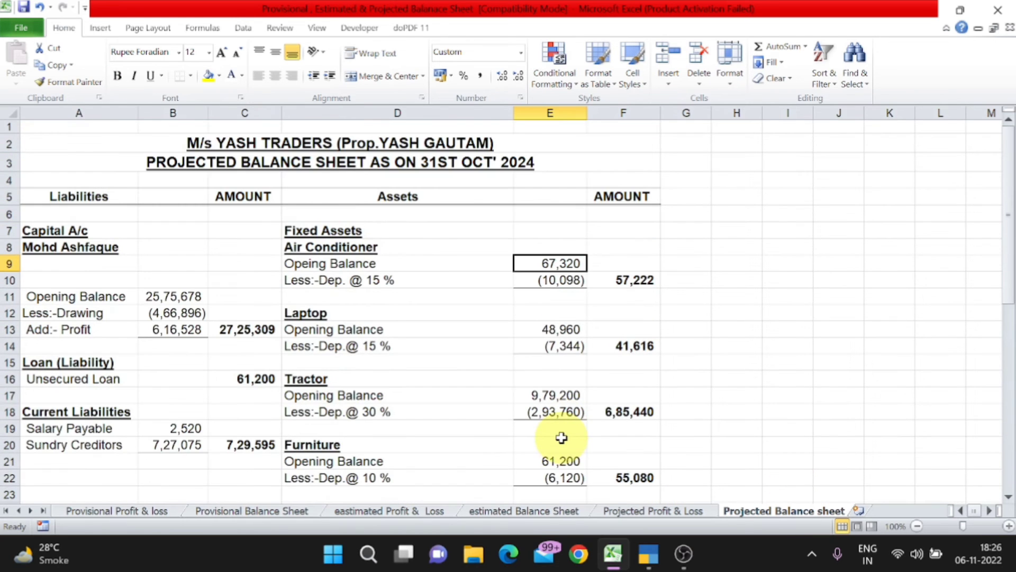
pyautogui.scroll(-6, 561, 438)
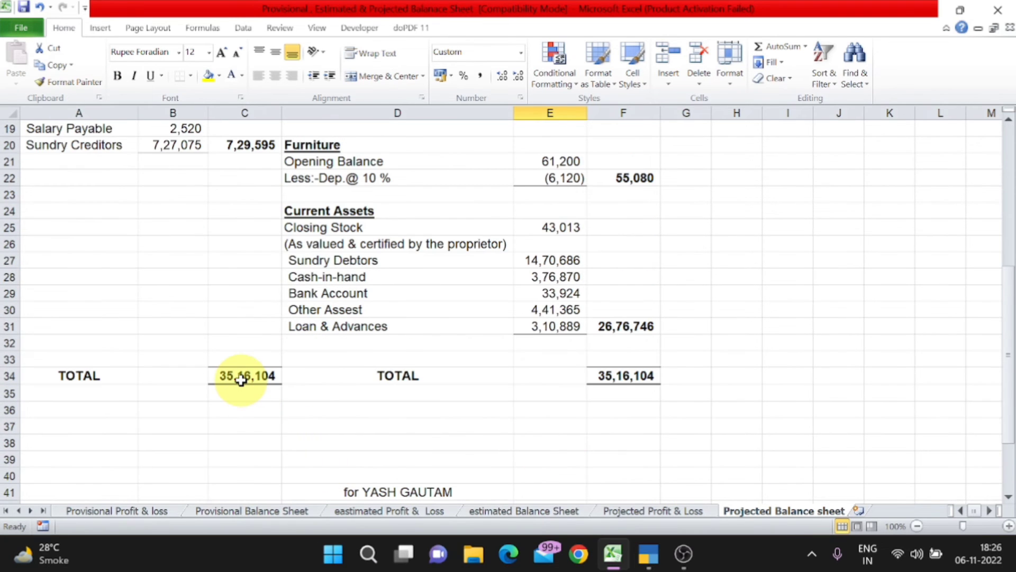
pyautogui.click(241, 381)
pyautogui.click(635, 374)
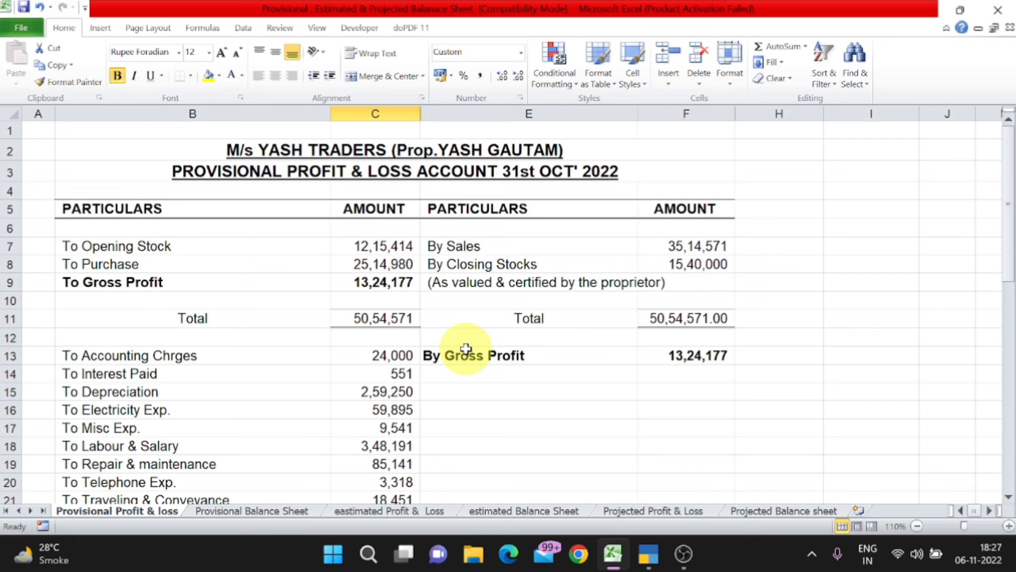
# - Compare the expense heads and net profit of the provisional and estimated profit and loss accounts, and view the projected account
pyautogui.hotkey('ctrl', 'pagedown')
pyautogui.hotkey('ctrl', 'pagedown')
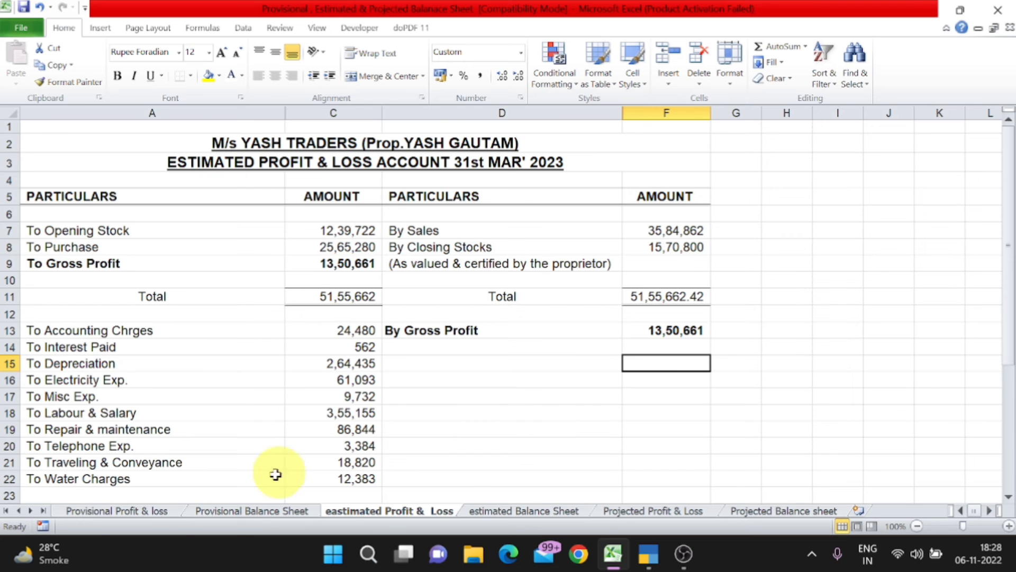
pyautogui.click(159, 511)
pyautogui.scroll(-2, 473, 447)
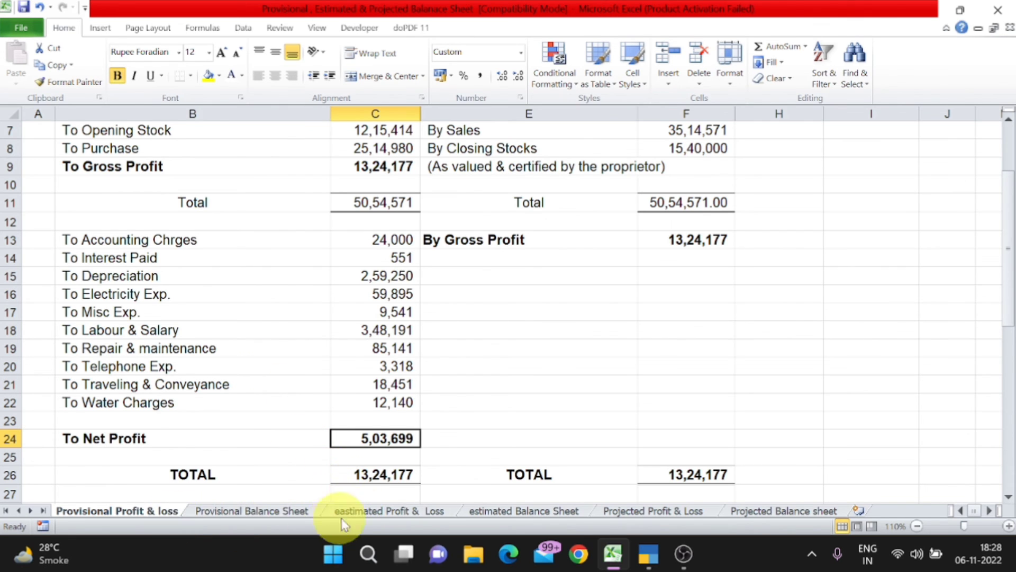
pyautogui.click(363, 514)
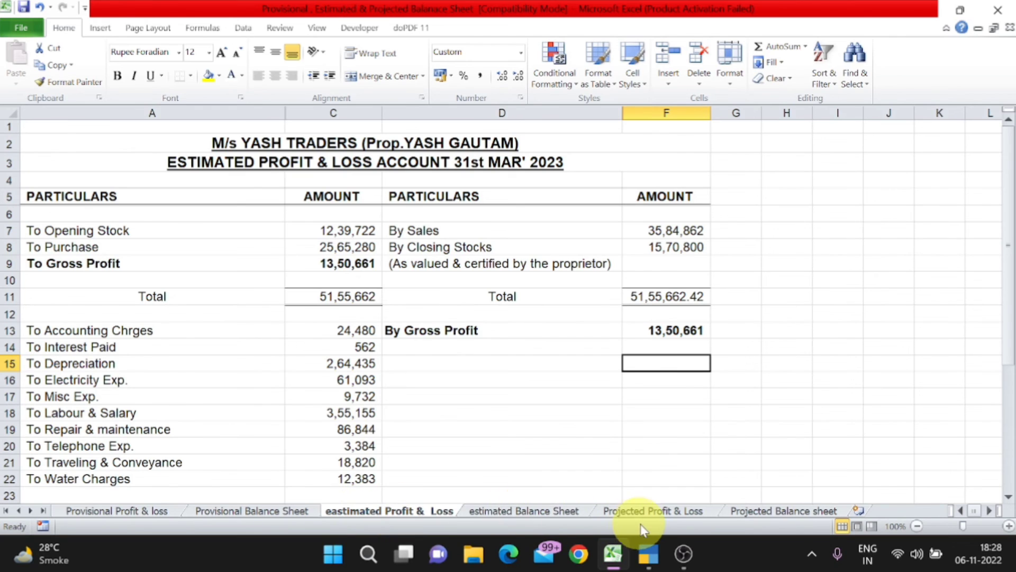
pyautogui.click(655, 515)
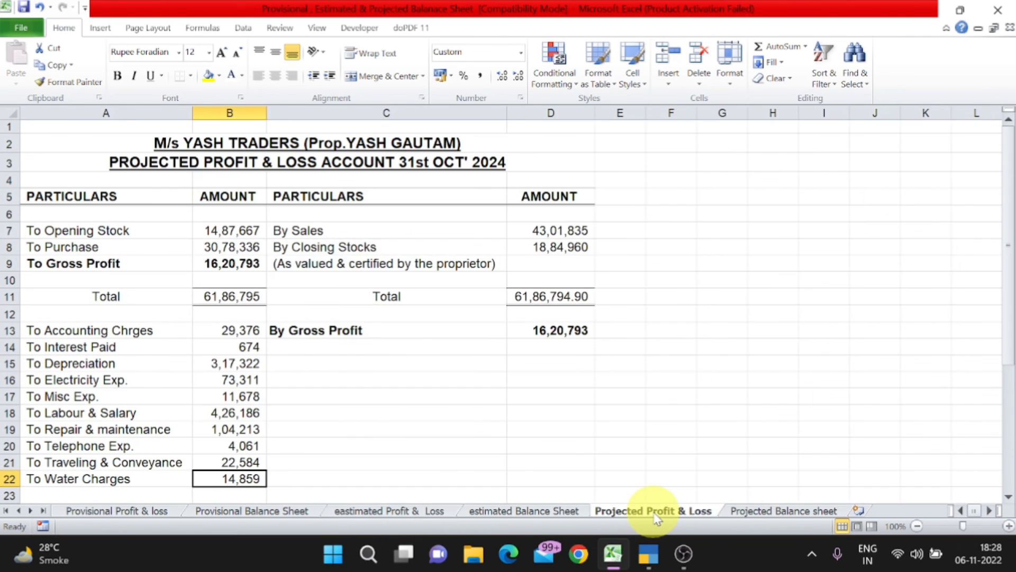
pyautogui.click(424, 513)
pyautogui.scroll(-2, 345, 446)
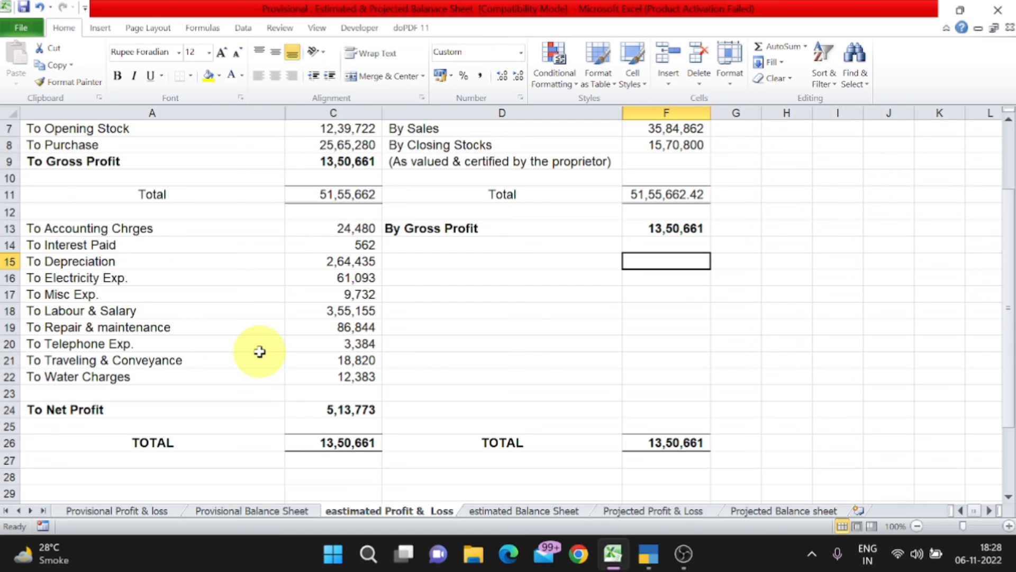
pyautogui.click(158, 511)
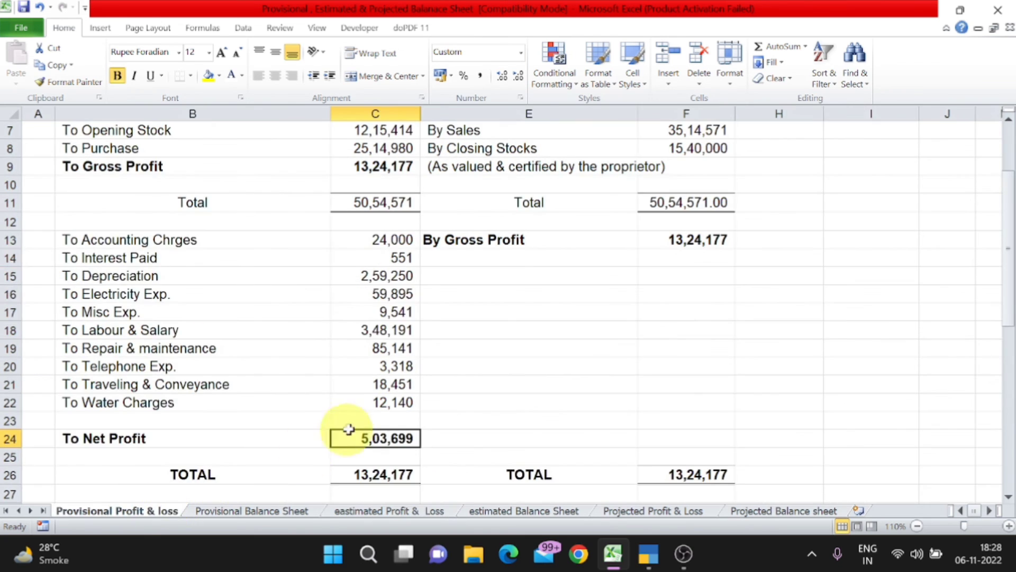
pyautogui.click(365, 512)
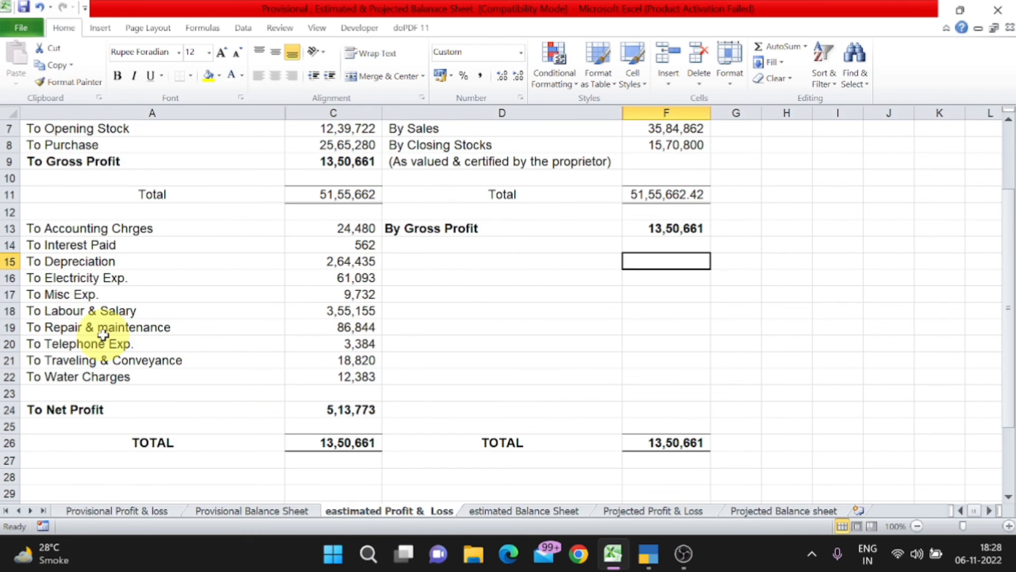
# - Insert two blank rows above Telephone Exp. in the estimated profit and loss account and delete them again
pyautogui.click(5, 344)
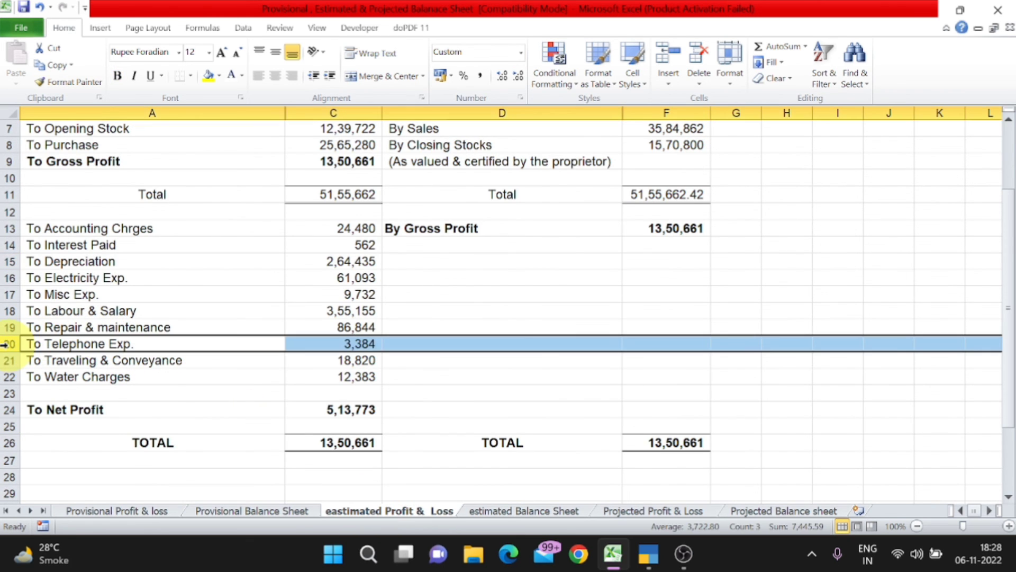
pyautogui.hotkey('ctrl', 'shift', '+')
pyautogui.hotkey('ctrl', 'shift', '+')
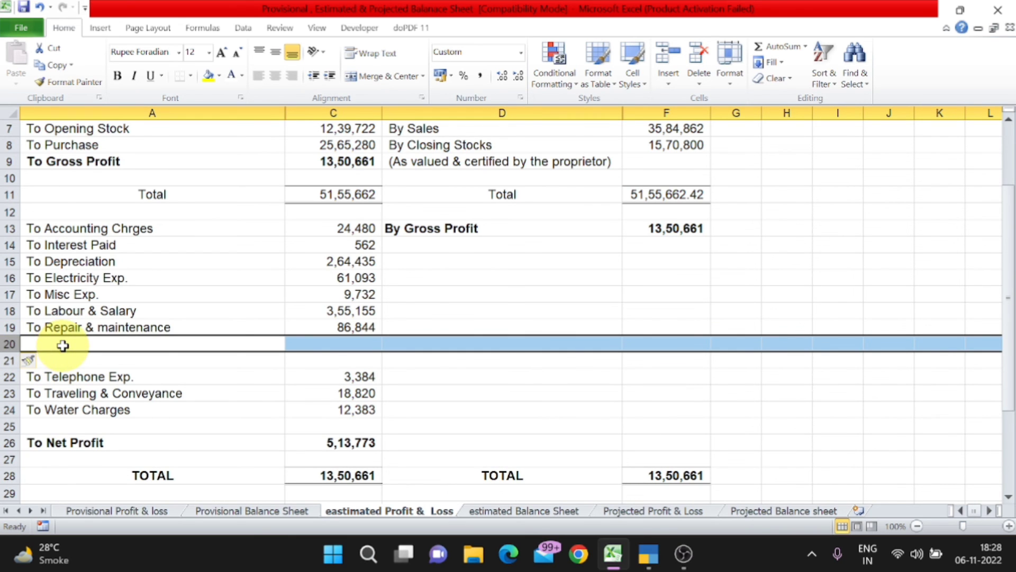
pyautogui.hotkey('ctrl', '-')
pyautogui.hotkey('ctrl', '-')
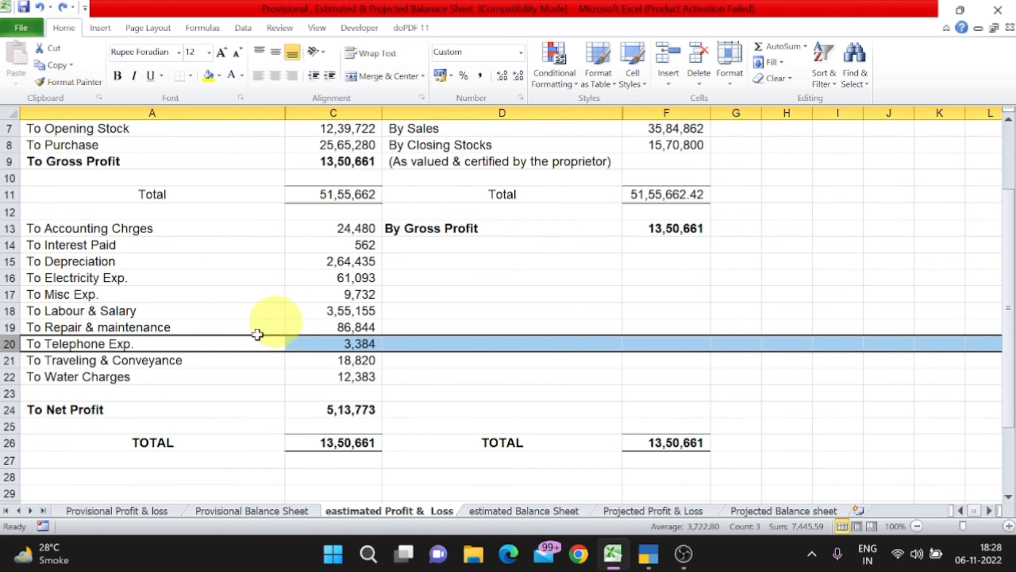
pyautogui.hotkey('ctrl', 'pageup')
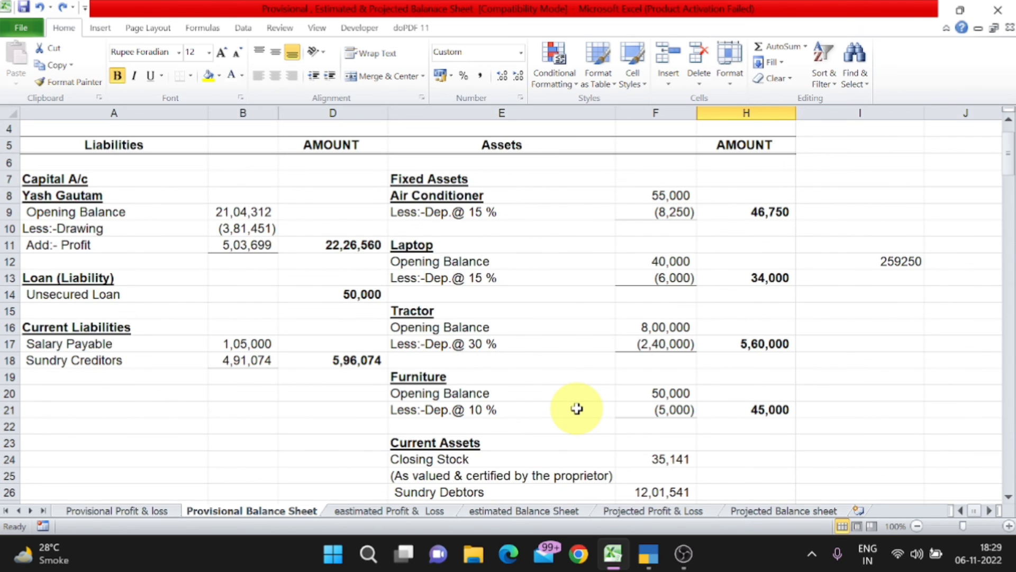